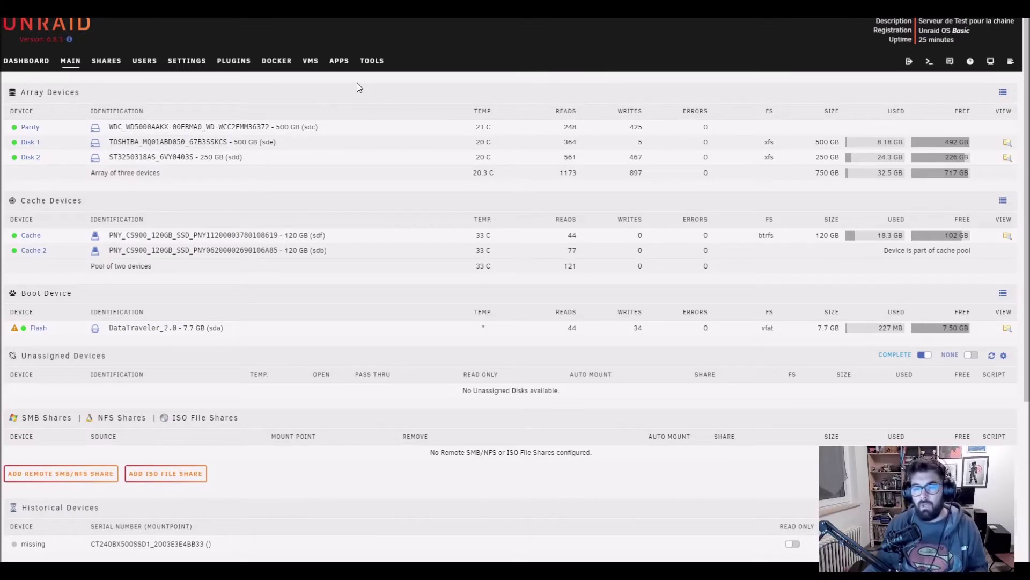
# Search Apps for 'nginx', start installing NginxProxyManager, and expand its Network Type choices.
pyautogui.click(339, 61)
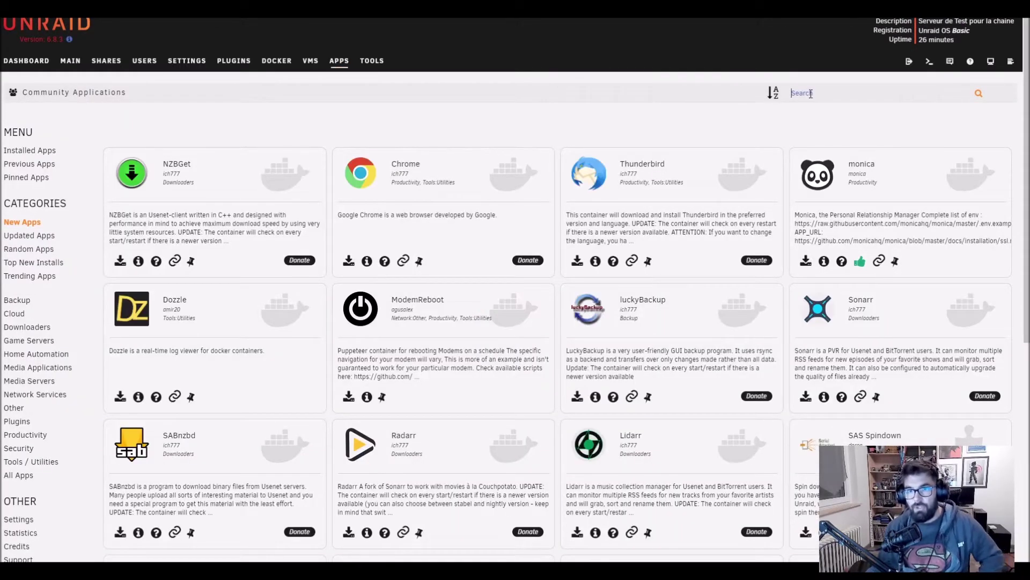
pyautogui.write('nginx')
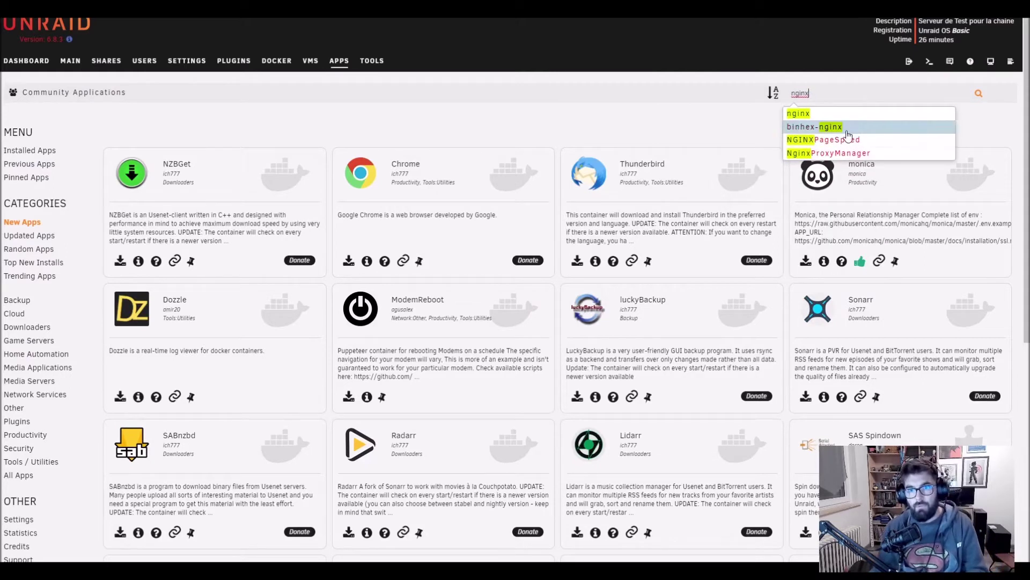
pyautogui.click(838, 153)
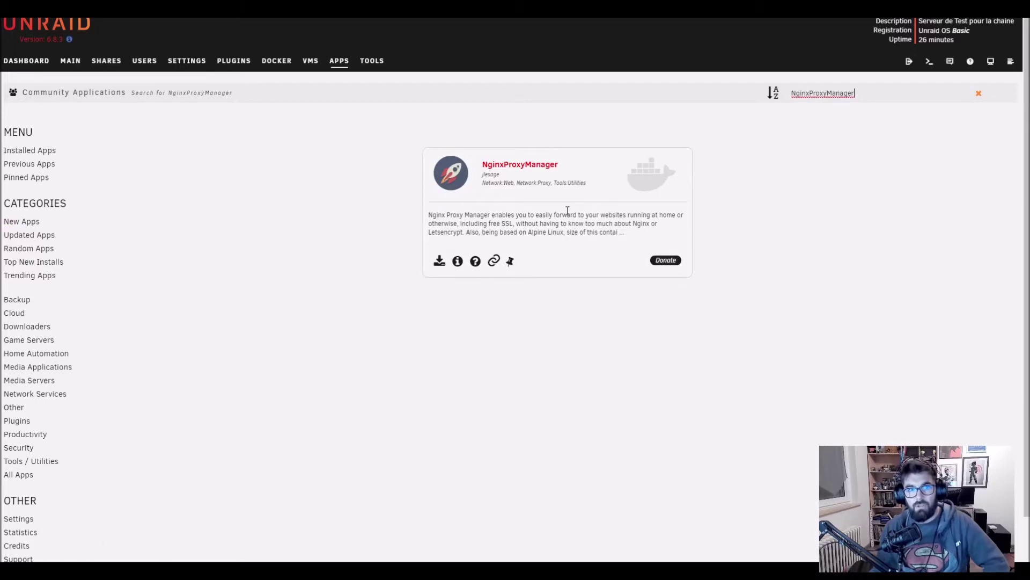
pyautogui.click(439, 262)
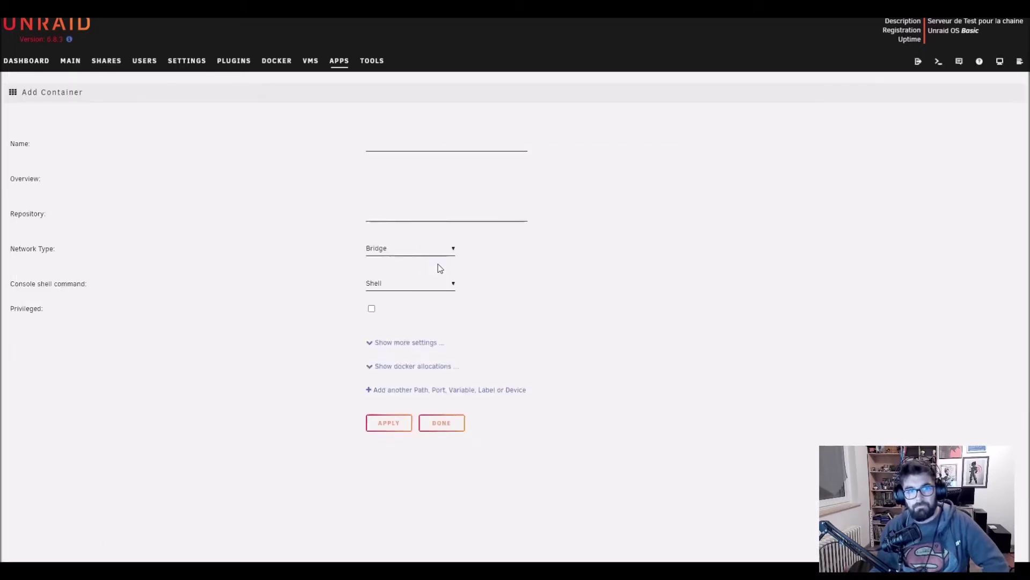
pyautogui.moveTo(372, 143); pyautogui.dragTo(398, 142)
pyautogui.scroll(-2, 504, 231)
pyautogui.click(381, 366)
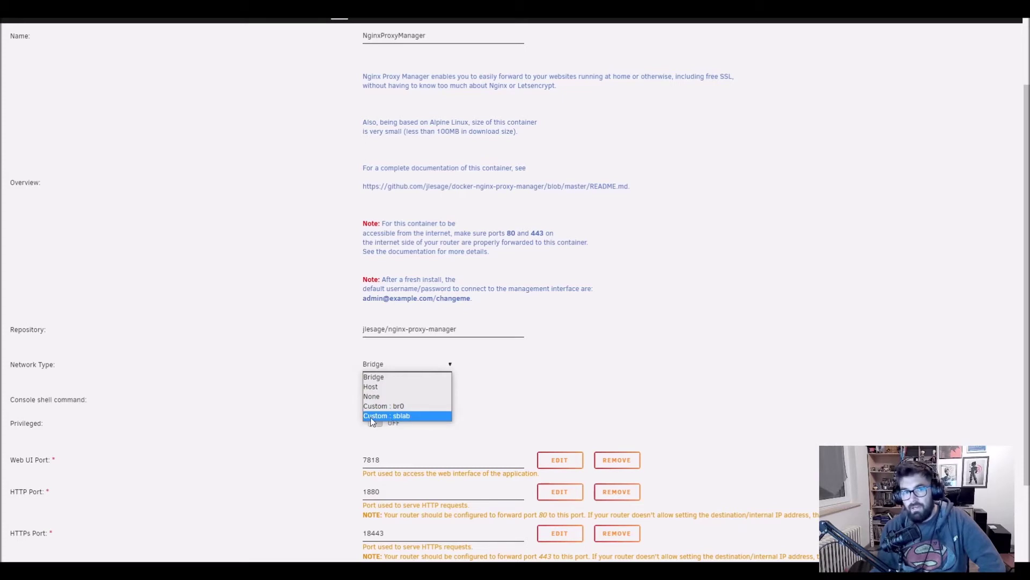
# Put the container on the Custom : sblab network and check the Web UI port 7818.
pyautogui.click(396, 416)
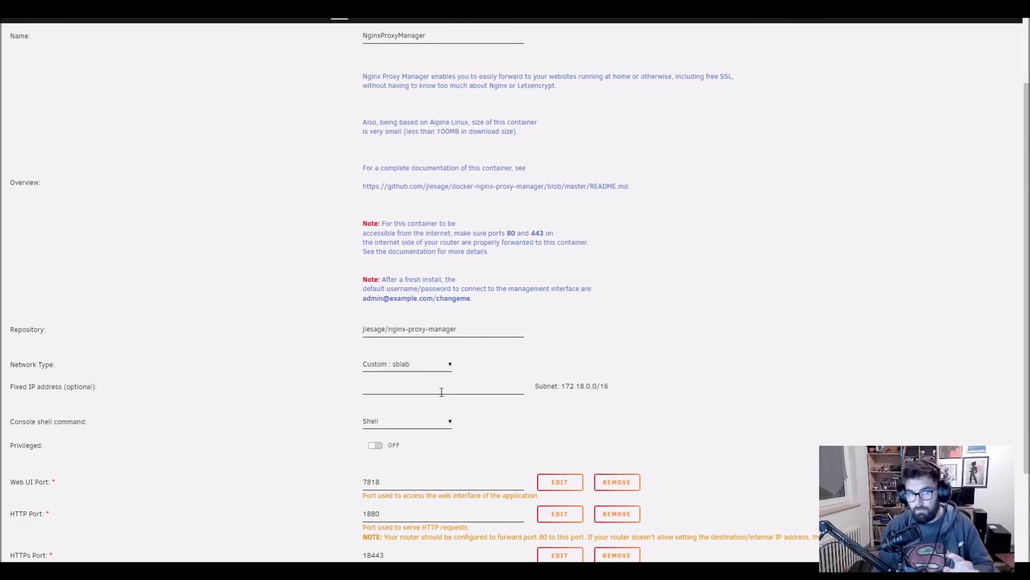
pyautogui.scroll(-2, 418, 355)
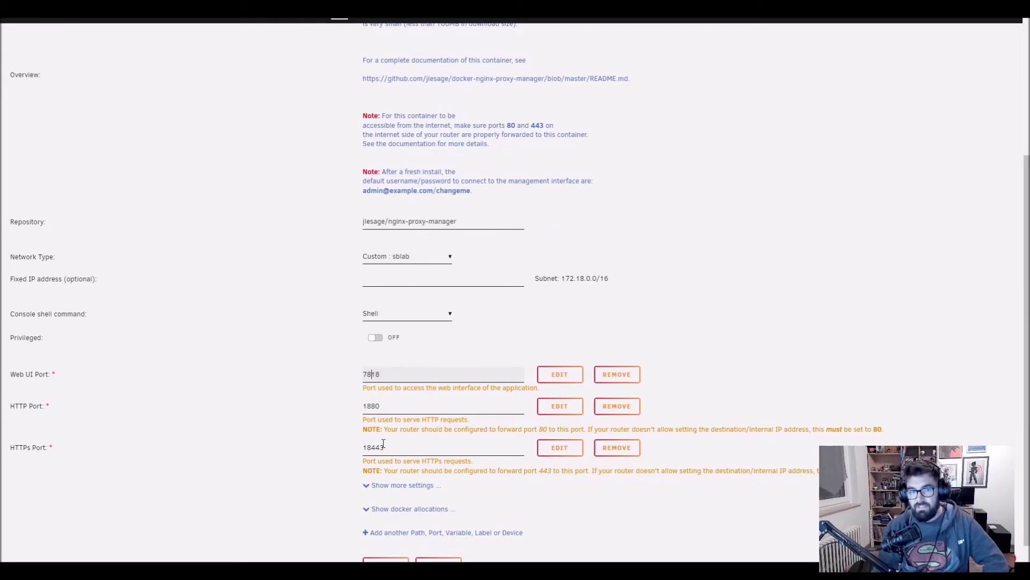
pyautogui.click(374, 372)
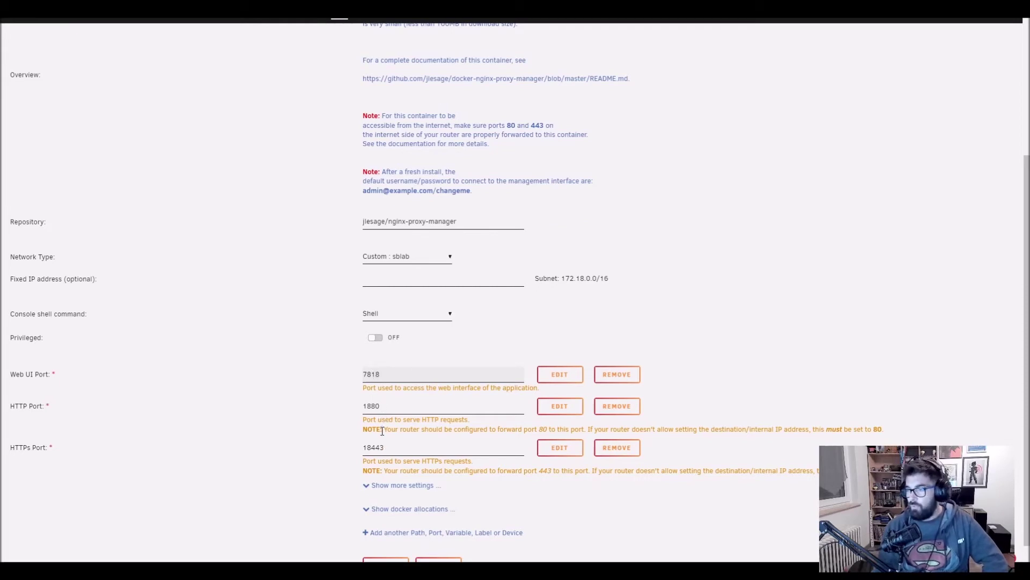
pyautogui.moveTo(363, 374); pyautogui.dragTo(384, 375)
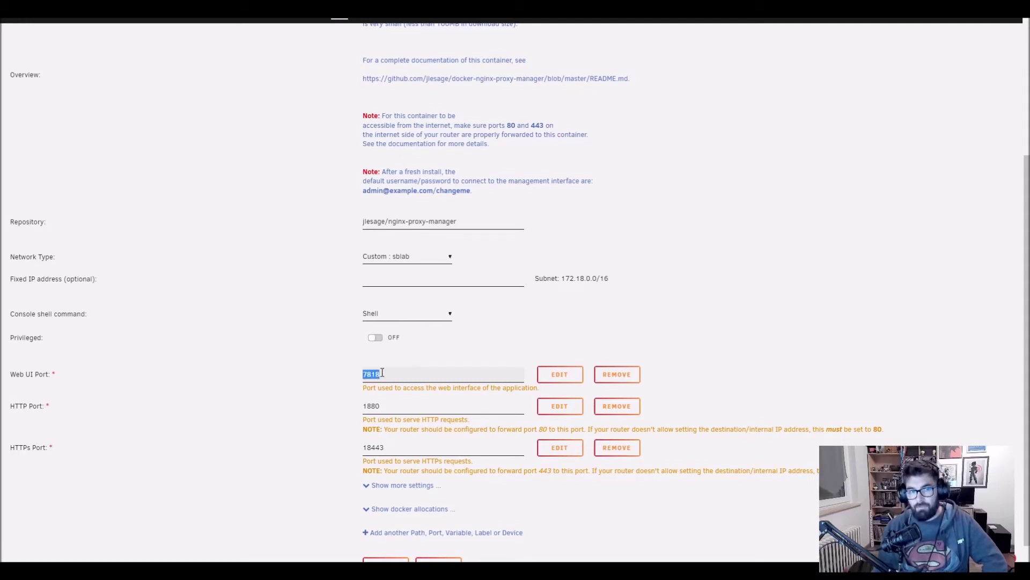
# Review the HTTP port 1880 and HTTPS port 18443, then the Web UI port 7818 again.
pyautogui.scroll(-1, 383, 379)
pyautogui.click(380, 363)
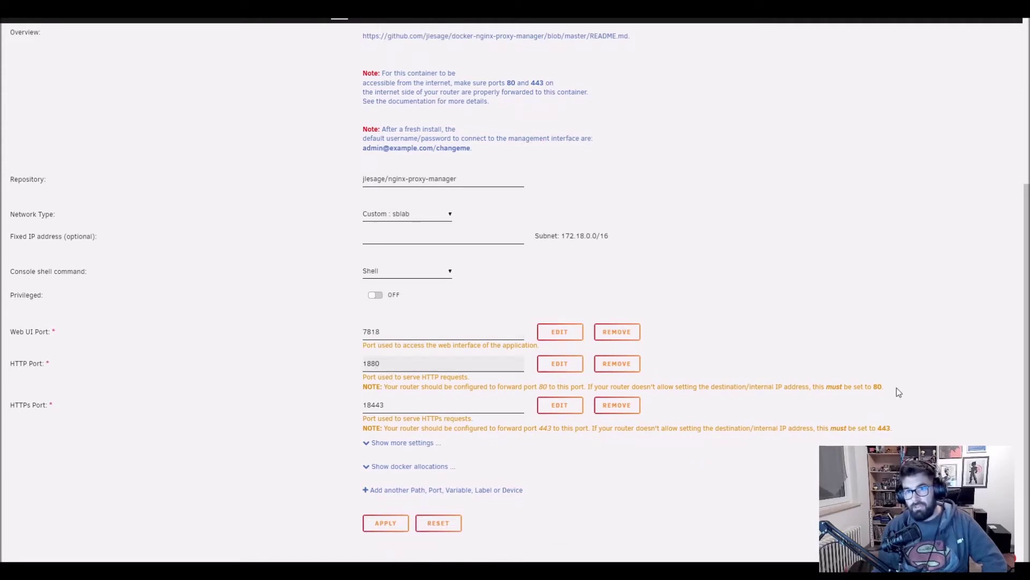
pyautogui.click(376, 406)
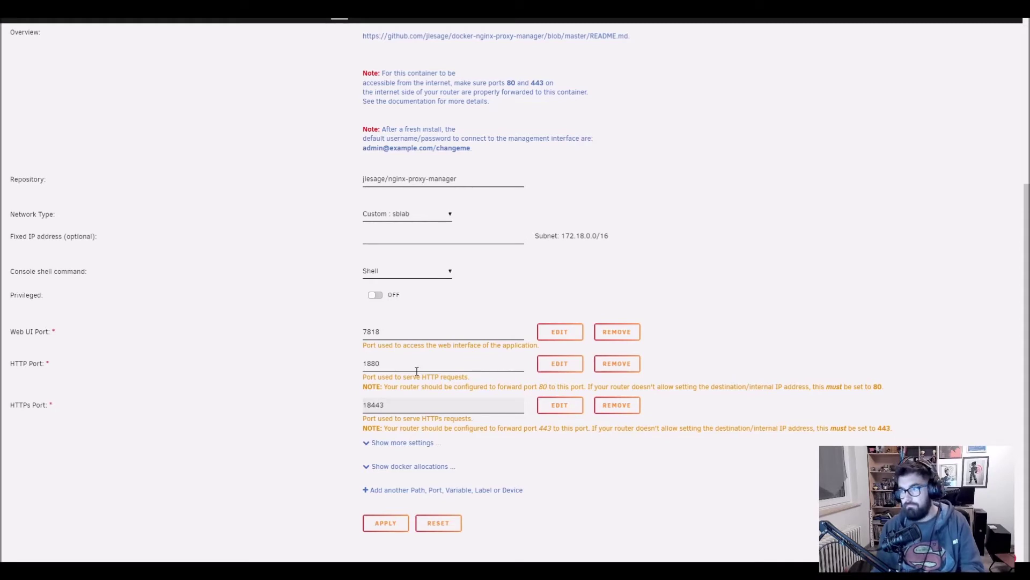
pyautogui.click(368, 330)
pyautogui.moveTo(364, 331); pyautogui.dragTo(377, 363)
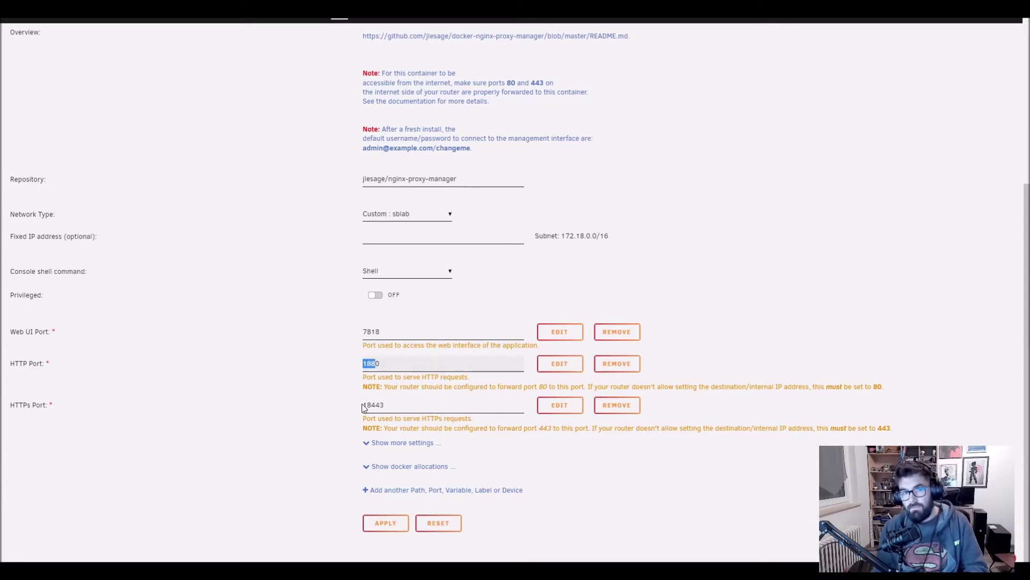
# Show more settings, check the Config Directory path, and apply to create the NginxProxyManager container.
pyautogui.click(428, 443)
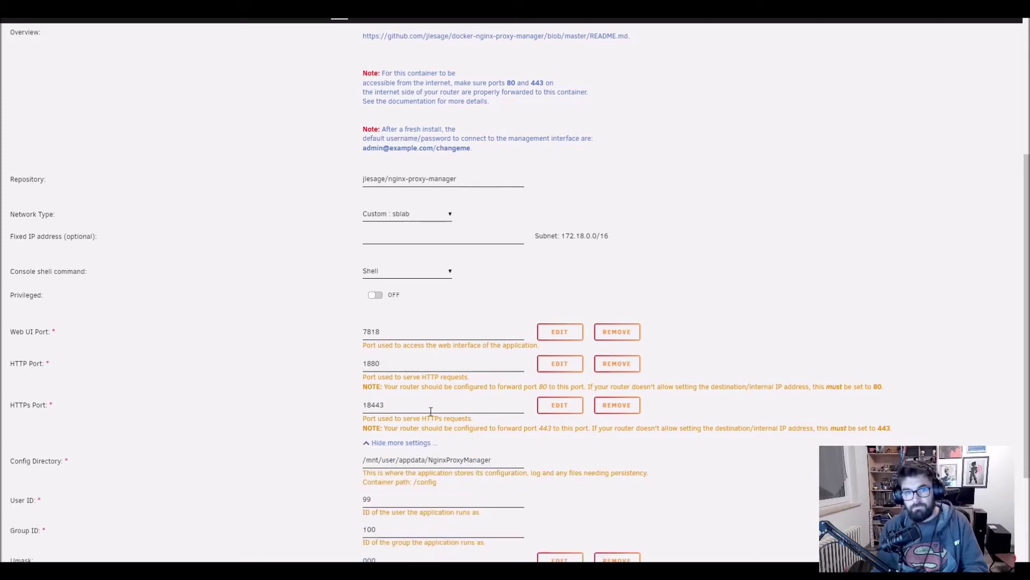
pyautogui.scroll(-2, 428, 408)
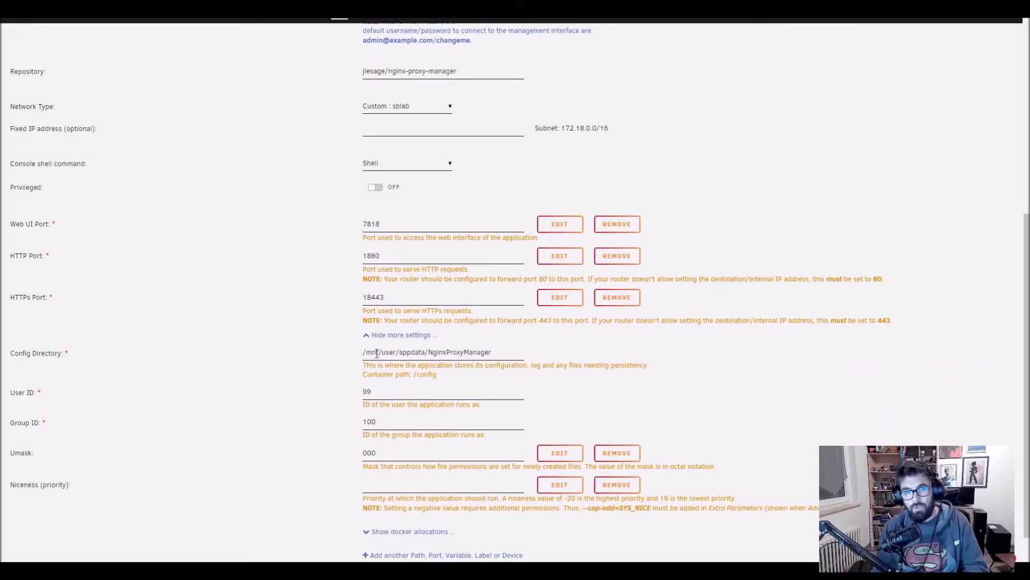
pyautogui.moveTo(372, 352); pyautogui.dragTo(485, 363)
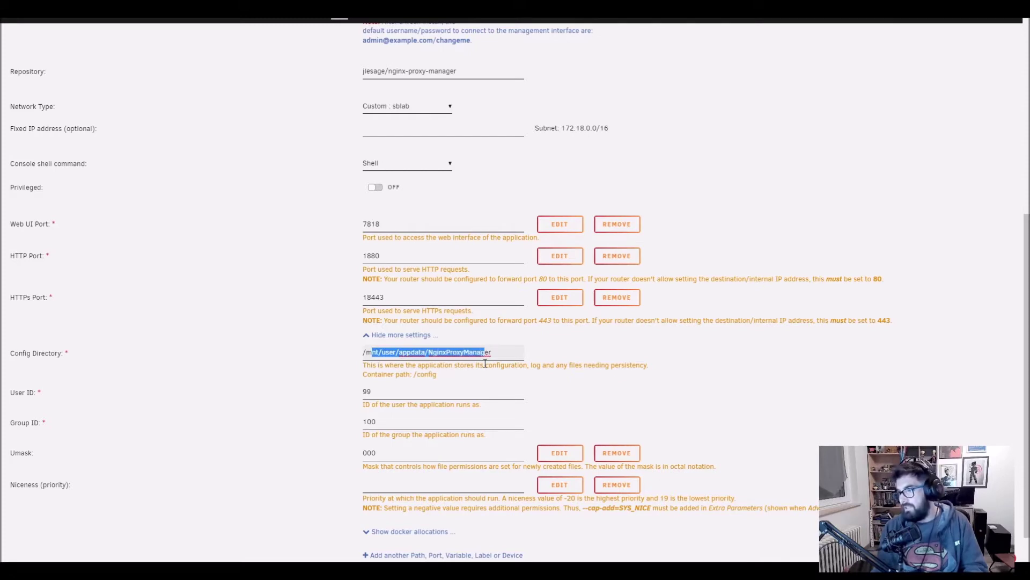
pyautogui.scroll(-1, 485, 364)
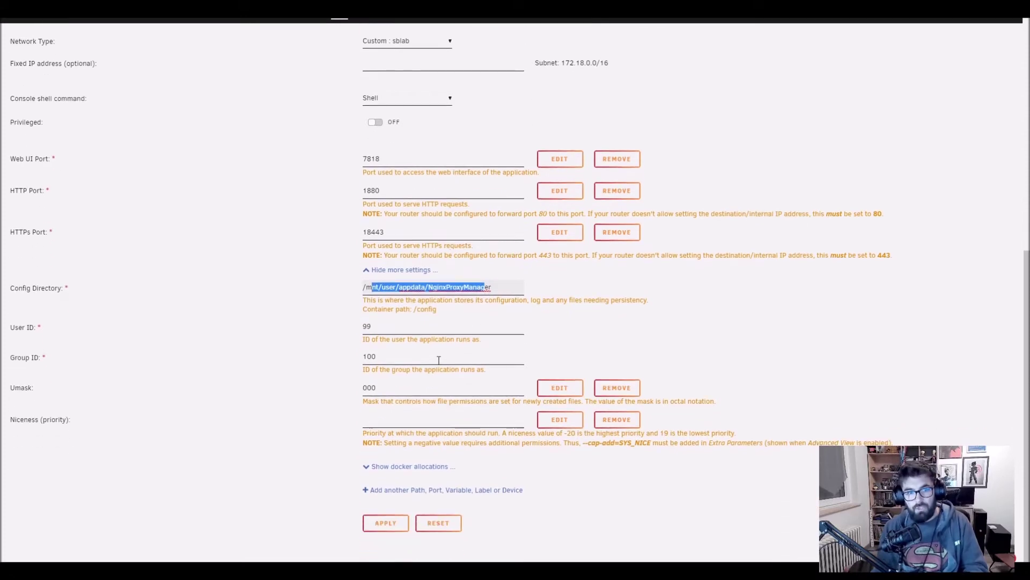
pyautogui.click(383, 523)
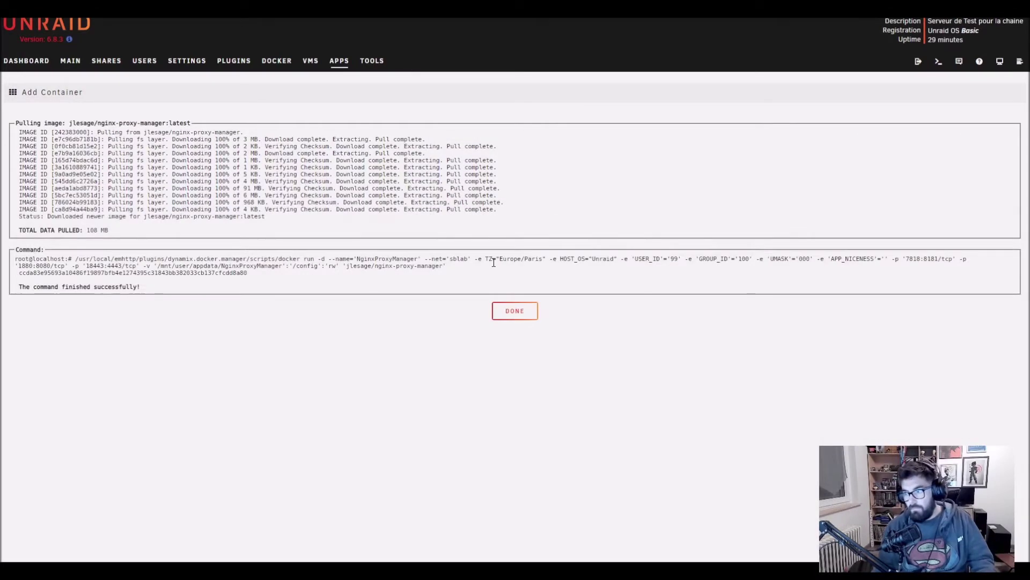
# Close the install progress and expand NginxProxyManager's port mappings in the Docker container list.
pyautogui.click(516, 315)
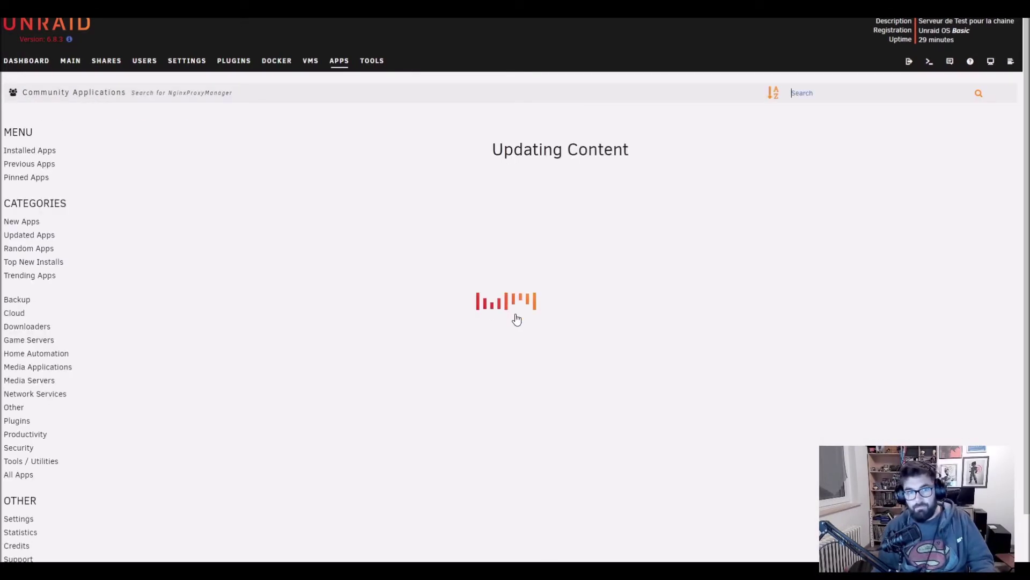
pyautogui.click(280, 62)
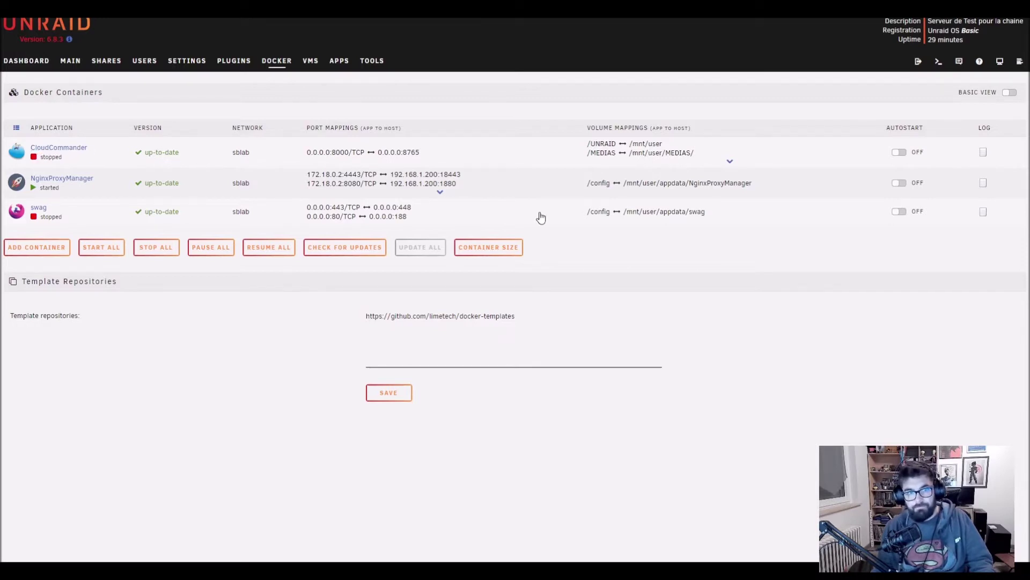
pyautogui.click(440, 193)
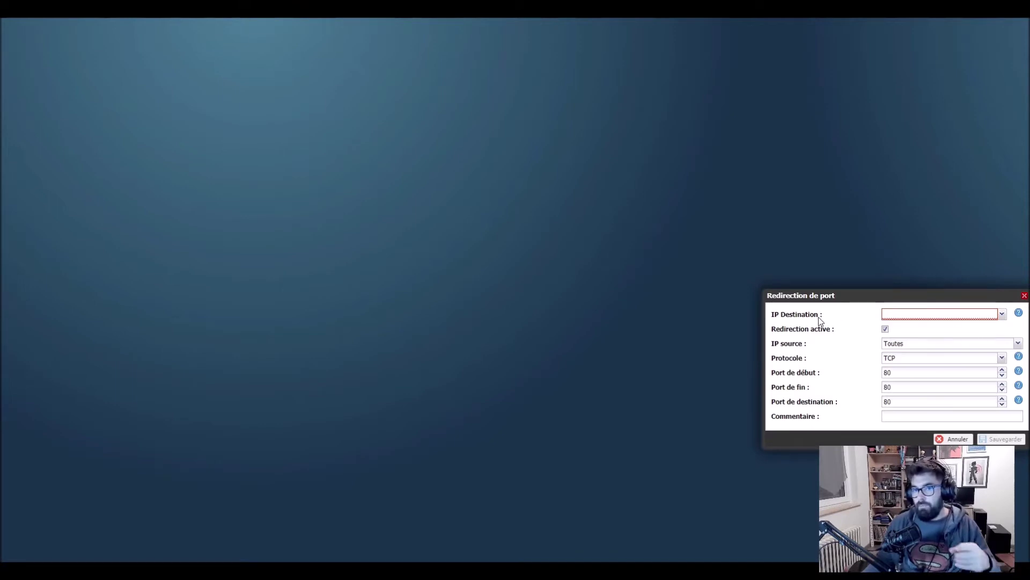
# Review the allowed source address options in the router's TCP port-redirect dialog.
pyautogui.moveTo(884, 311)
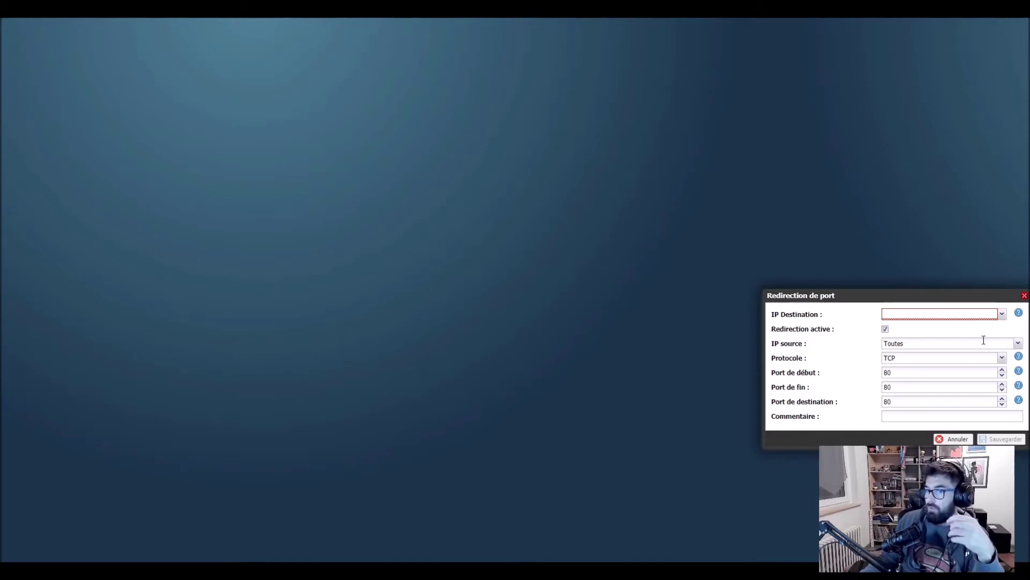
pyautogui.click(1018, 343)
pyautogui.click(1018, 343)
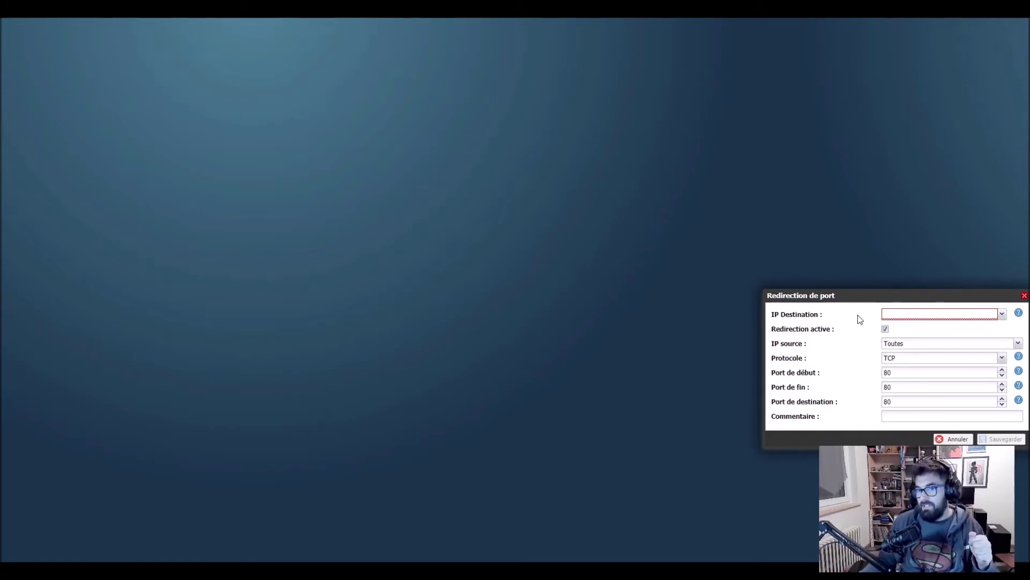
pyautogui.moveTo(961, 316)
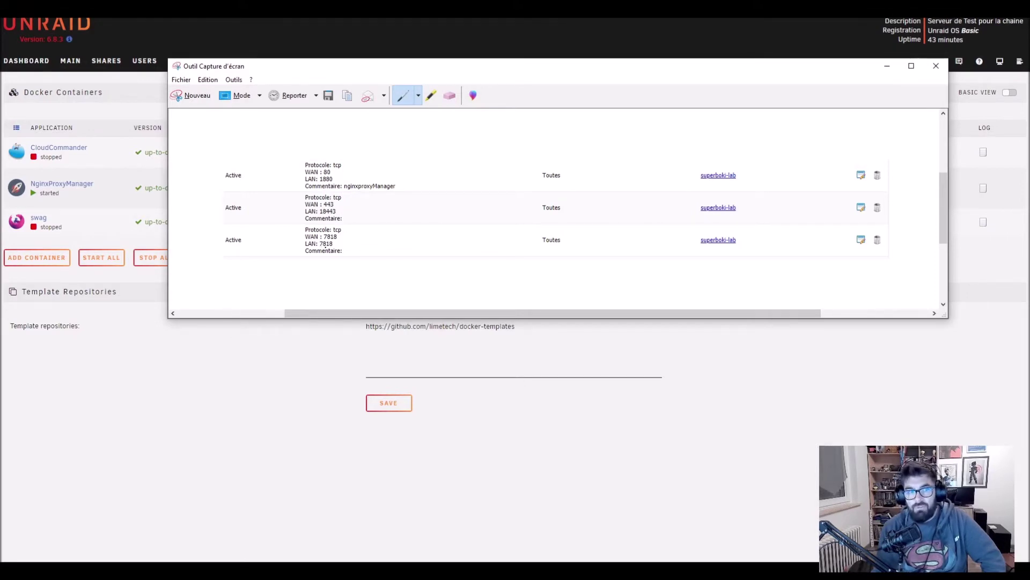
# Minimize the port-forwarding screenshot and launch NginxProxyManager's WebUI from its container icon.
pyautogui.click(888, 65)
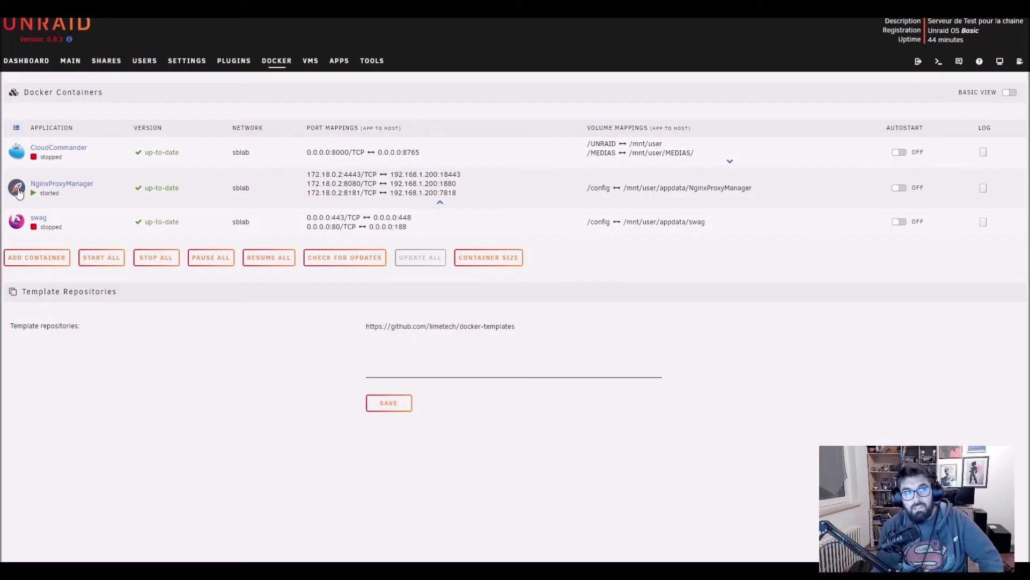
pyautogui.click(18, 190)
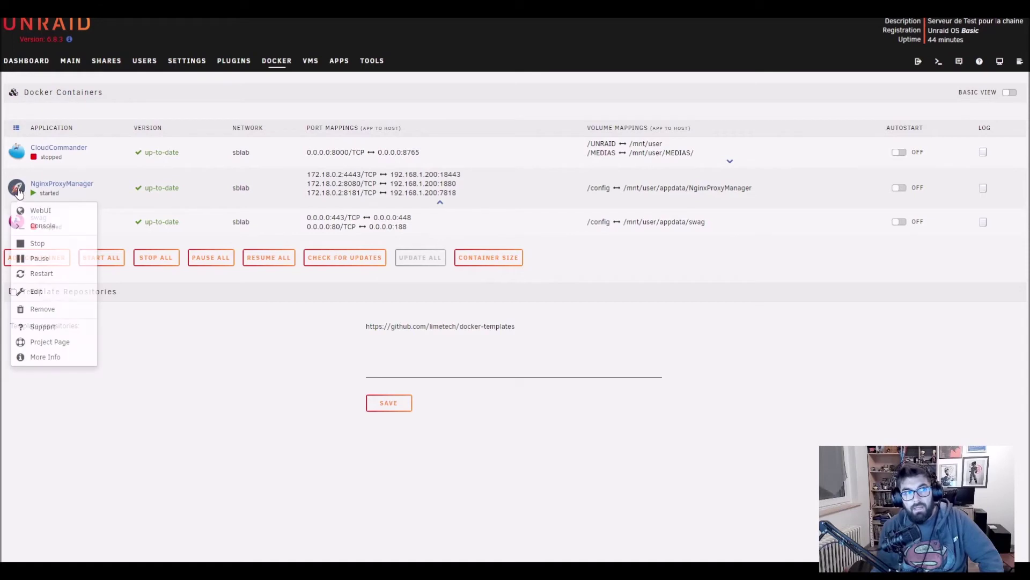
pyautogui.click(40, 214)
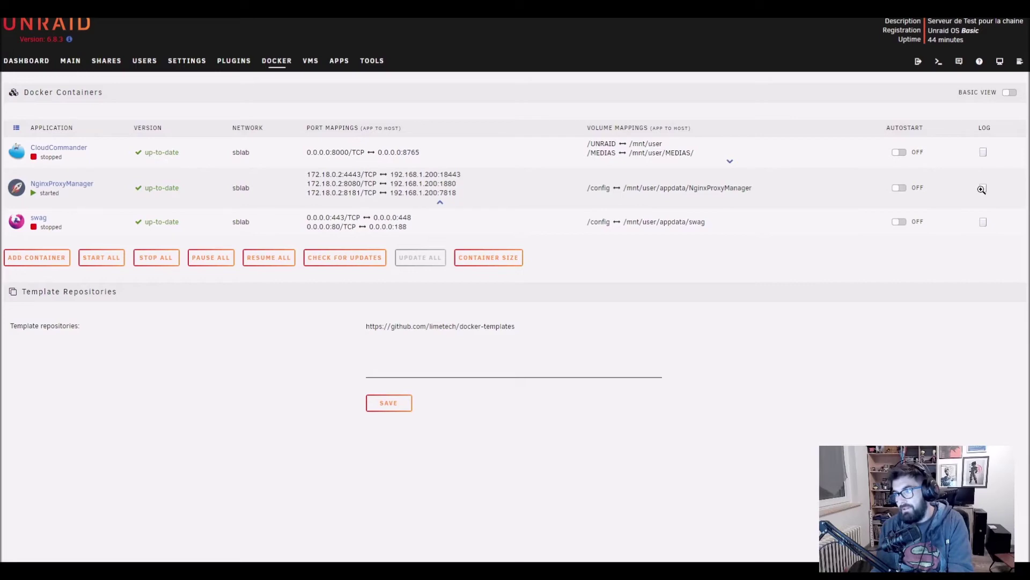
# Open the NginxProxyManager container log and select the default admin e-mail line.
pyautogui.click(982, 190)
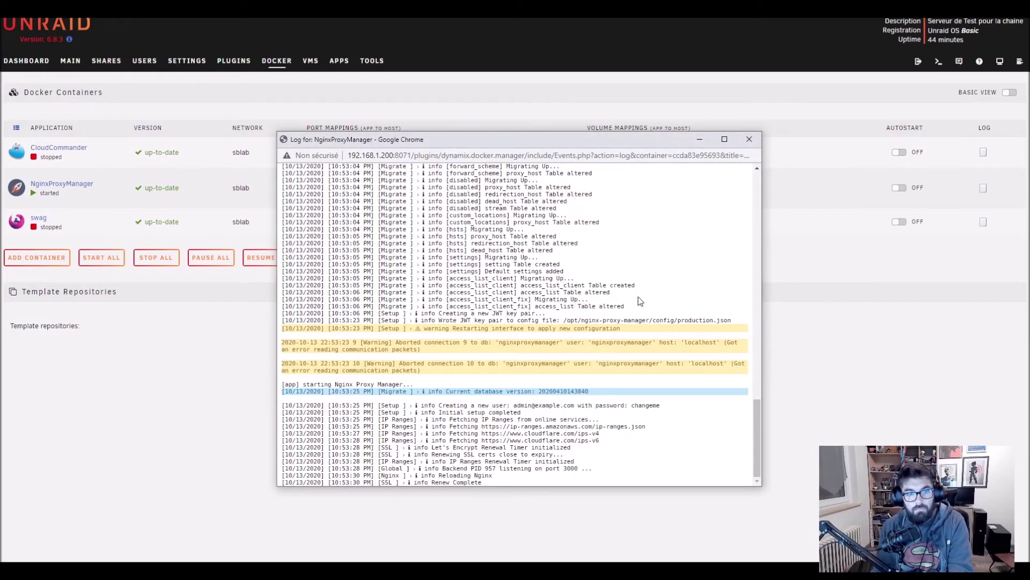
pyautogui.moveTo(513, 406); pyautogui.dragTo(662, 406)
pyautogui.moveTo(514, 406); pyautogui.dragTo(554, 406)
# Sign in to Nginx Proxy Manager with the default admin e-mail and default password.
pyautogui.moveTo(554, 405); pyautogui.dragTo(575, 405)
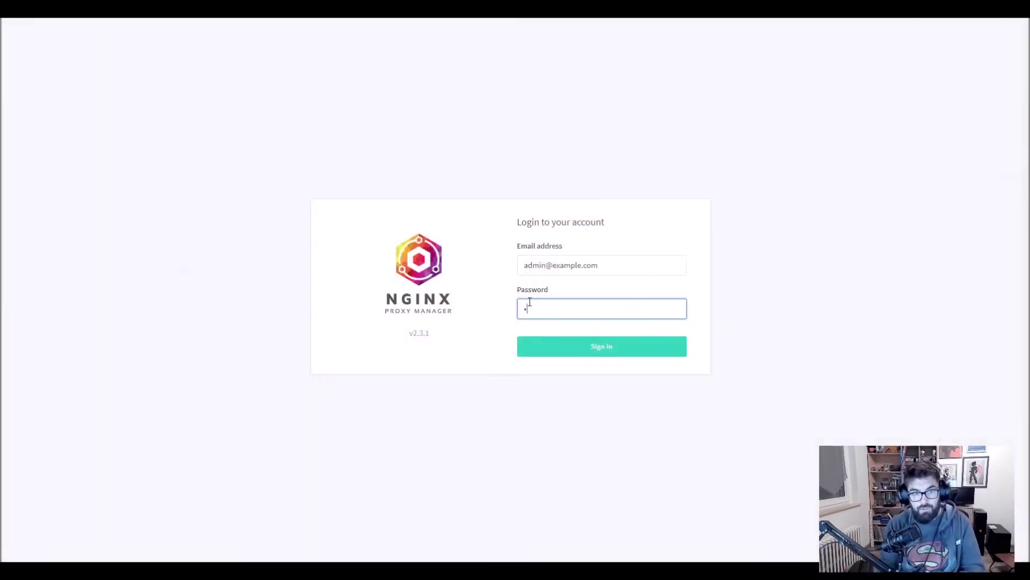
pyautogui.write('changeme')
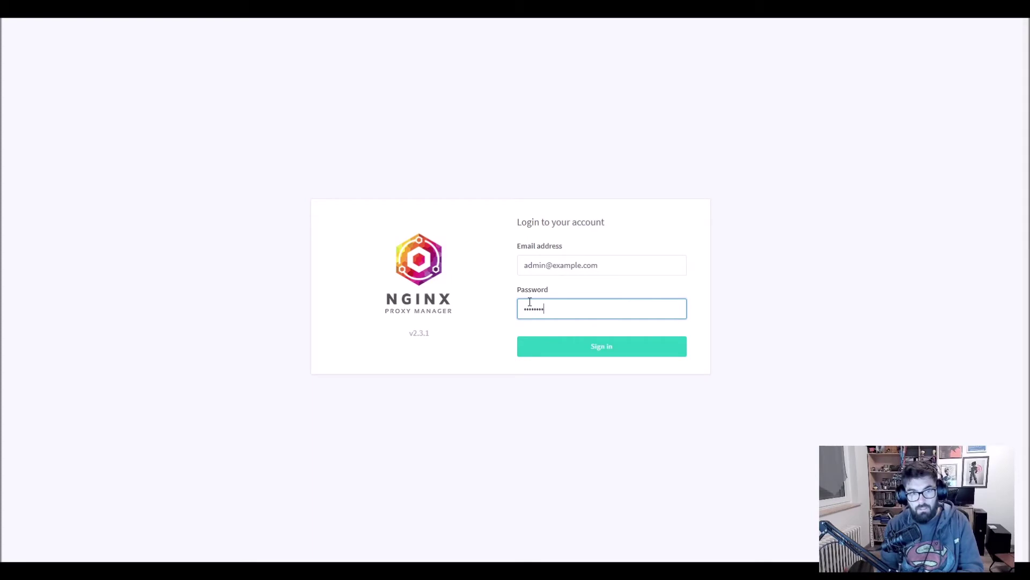
pyautogui.press('Return')
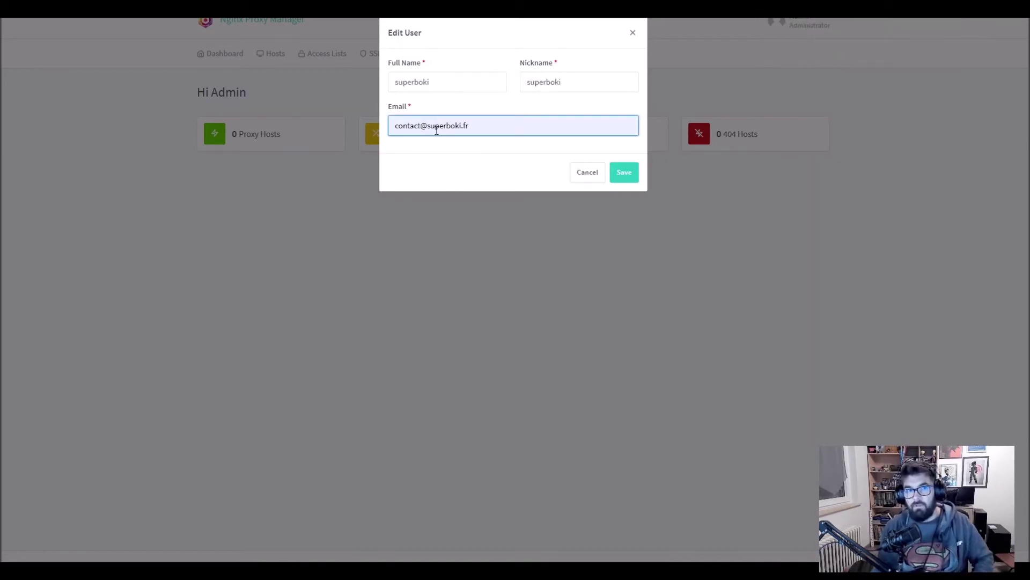
# Save the admin account details and new password, dismissing the browser's save-password offer.
pyautogui.click(621, 171)
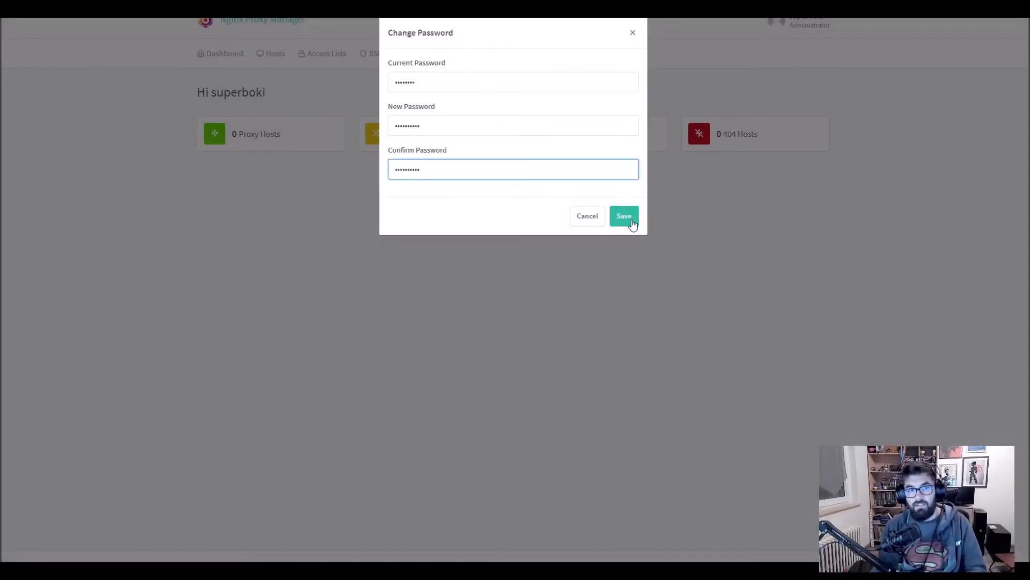
pyautogui.click(632, 221)
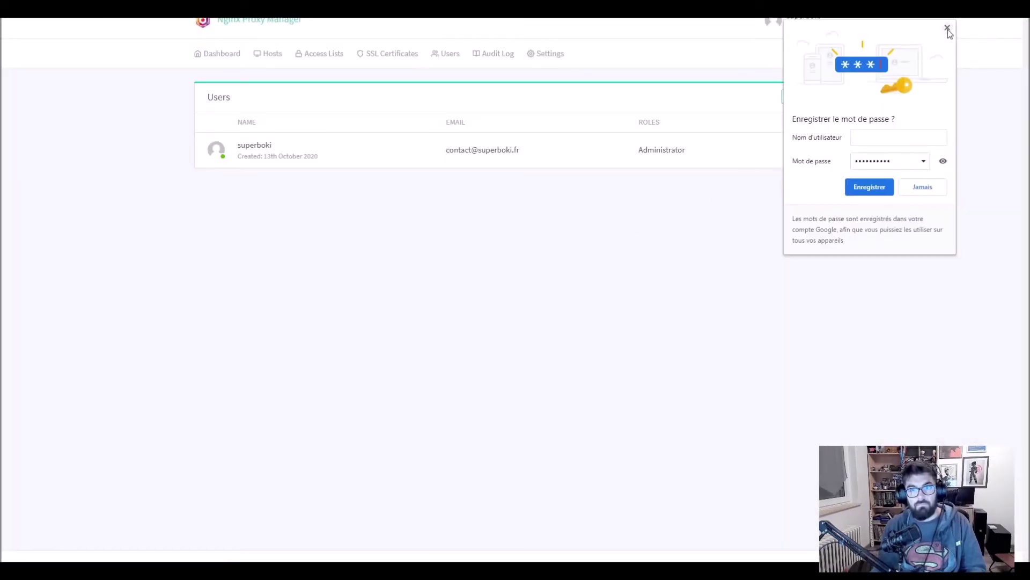
pyautogui.click(947, 28)
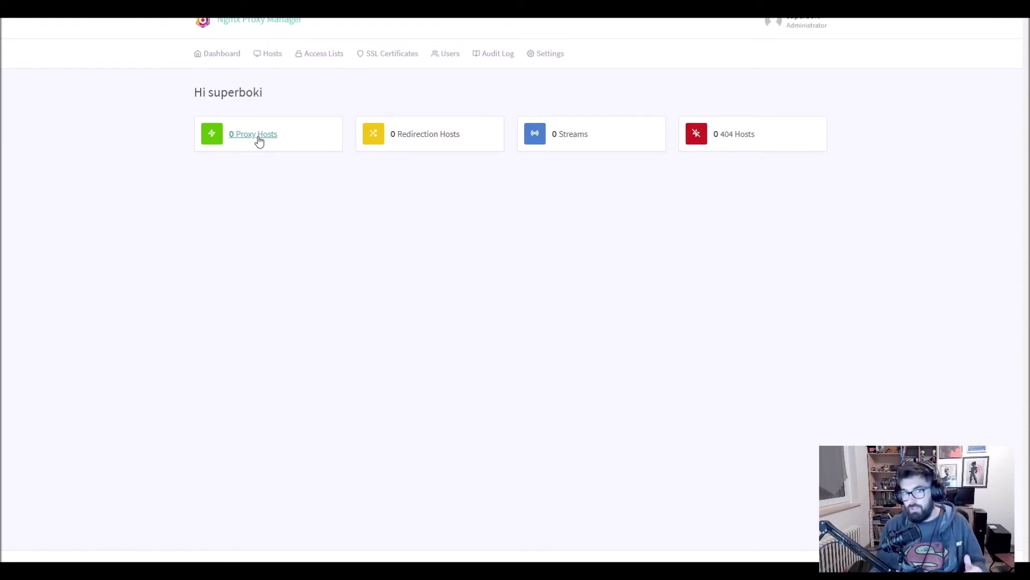
# Start a new proxy host with the domain cloudcmd.superboki-lab.fr.
pyautogui.click(259, 141)
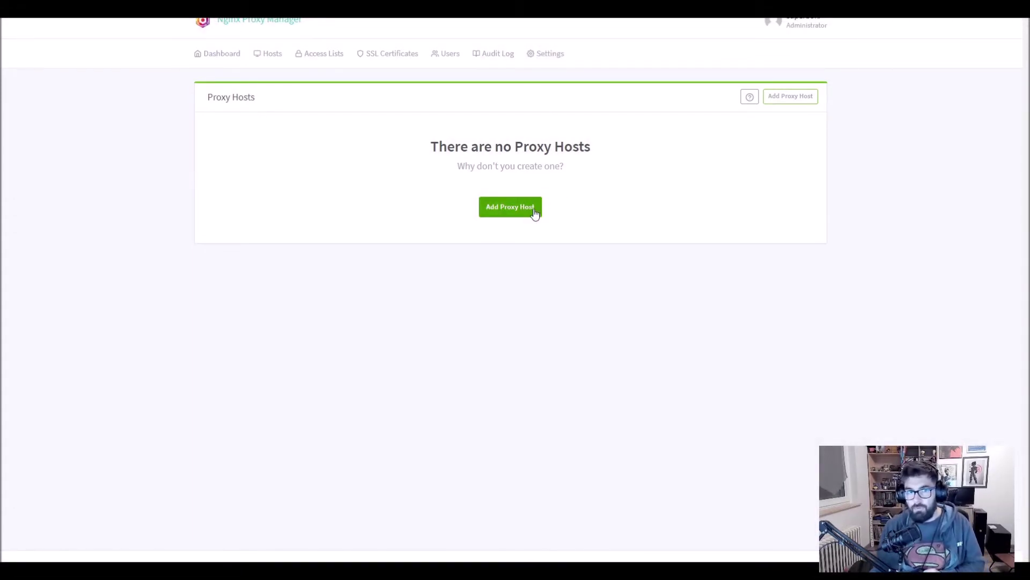
pyautogui.click(510, 211)
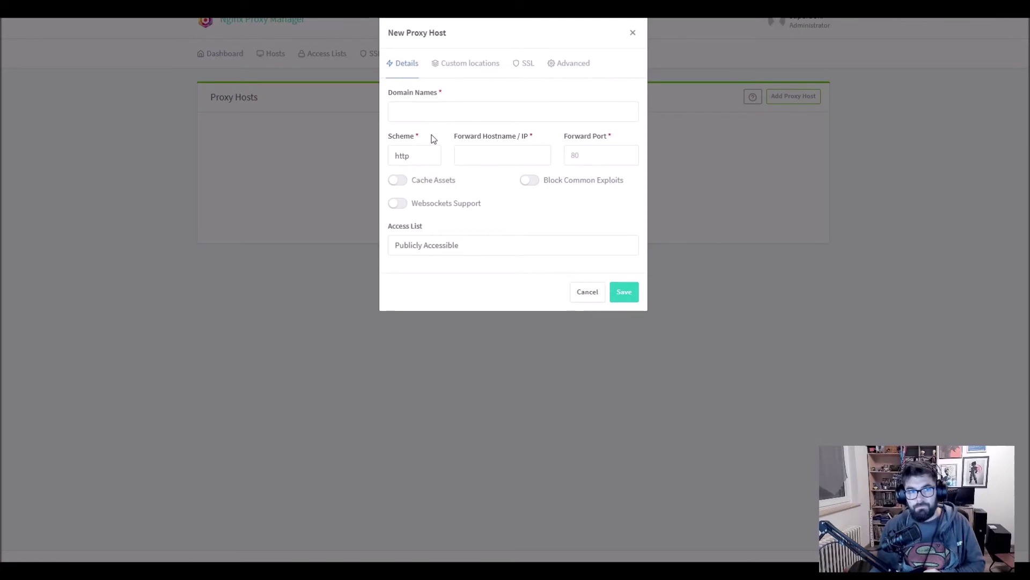
pyautogui.click(408, 116)
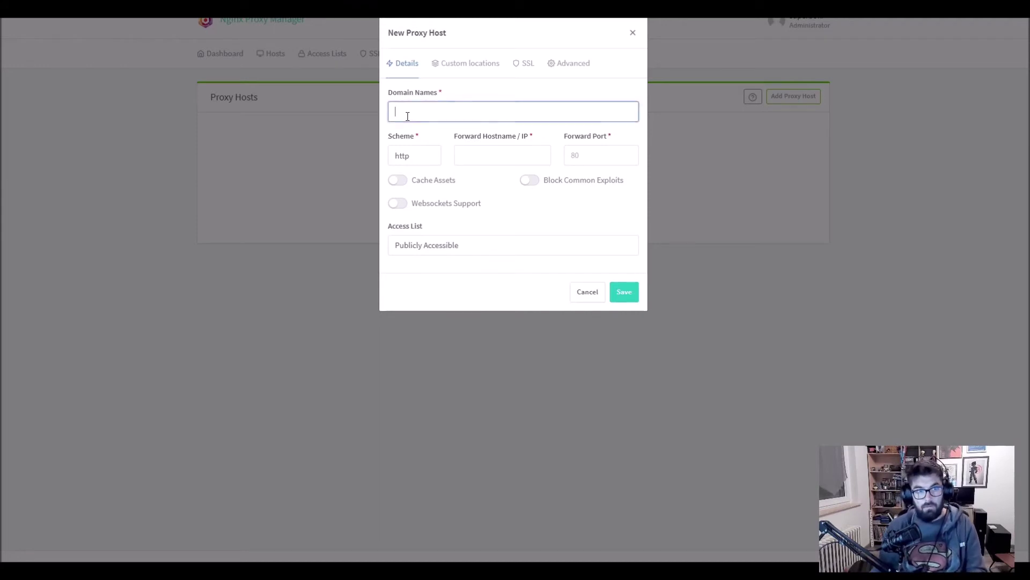
pyautogui.write('cloudcmd.superbok')
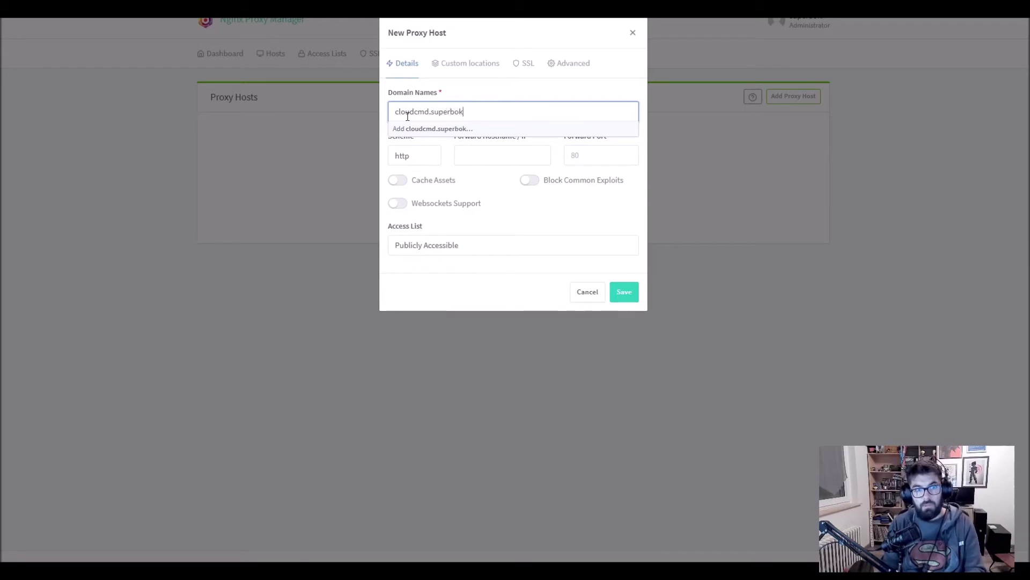
pyautogui.write('i')
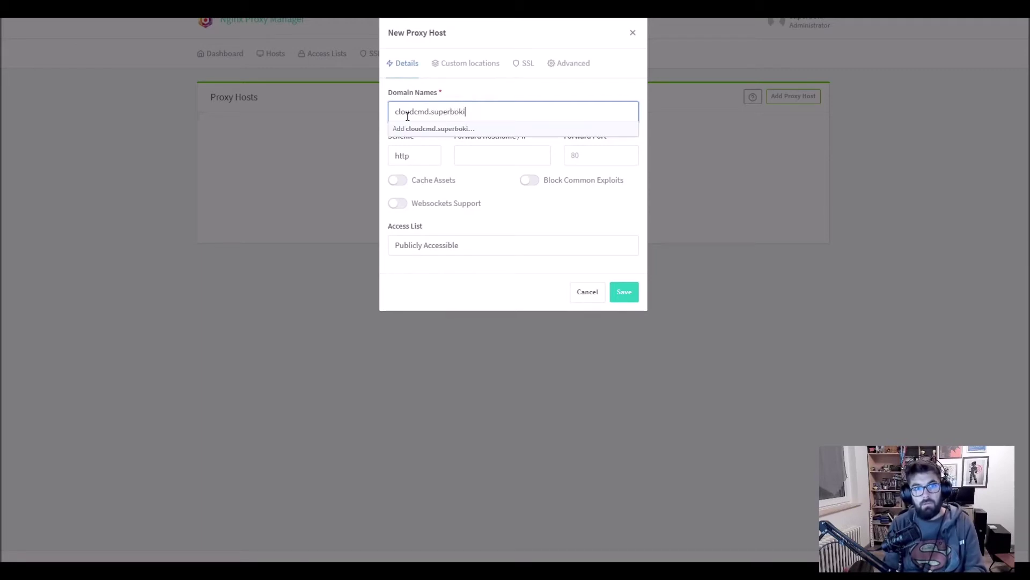
pyautogui.write('-lab.fr')
pyautogui.click(424, 132)
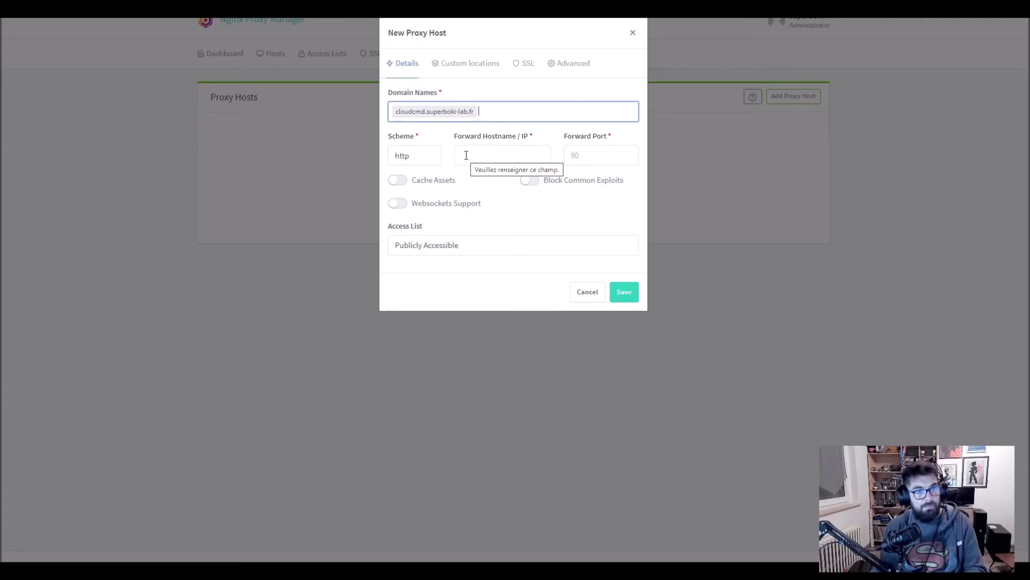
# Set the proxy host's forward hostname to 192.168.1.200.
pyautogui.click(467, 155)
pyautogui.write('192.168.1.200')
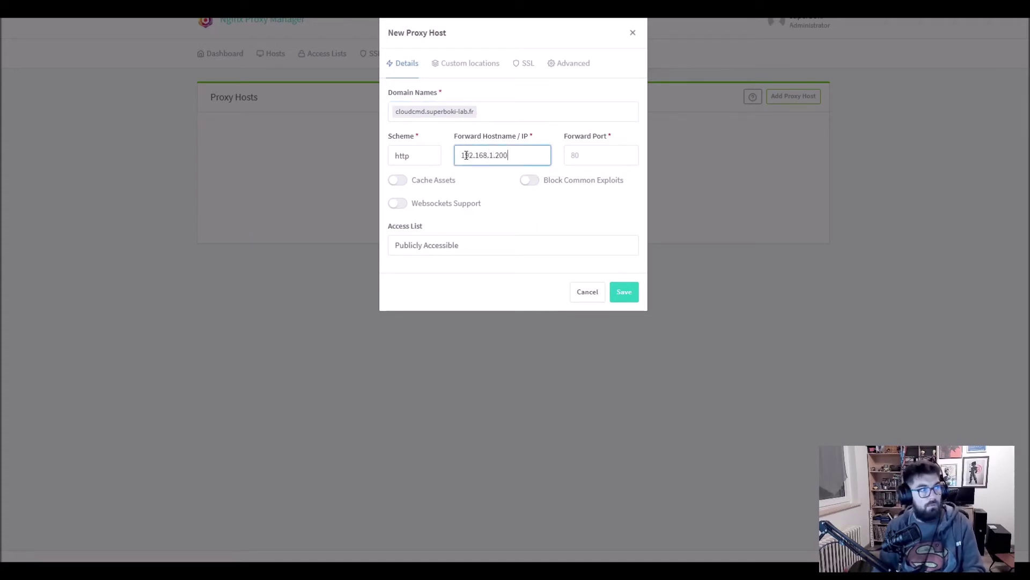
pyautogui.press('Tab')
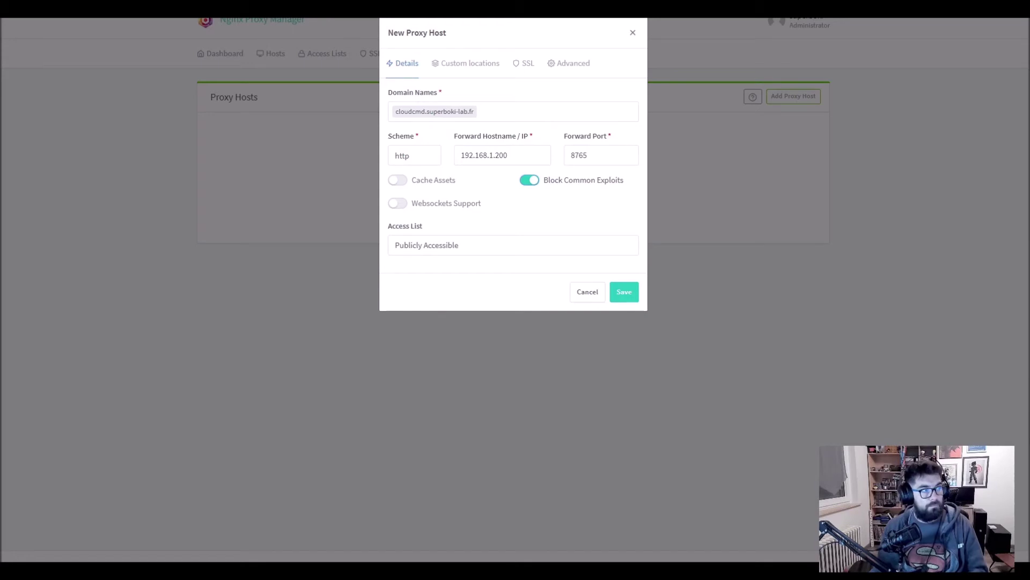
# Request a new Let's Encrypt certificate with Force SSL enabled and review the contact e-mail.
pyautogui.click(528, 65)
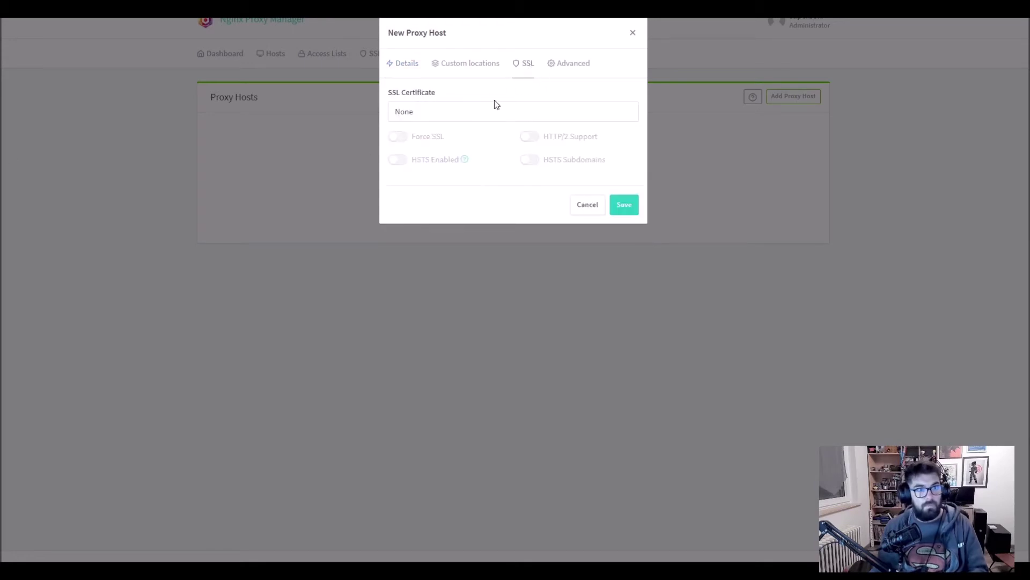
pyautogui.click(447, 114)
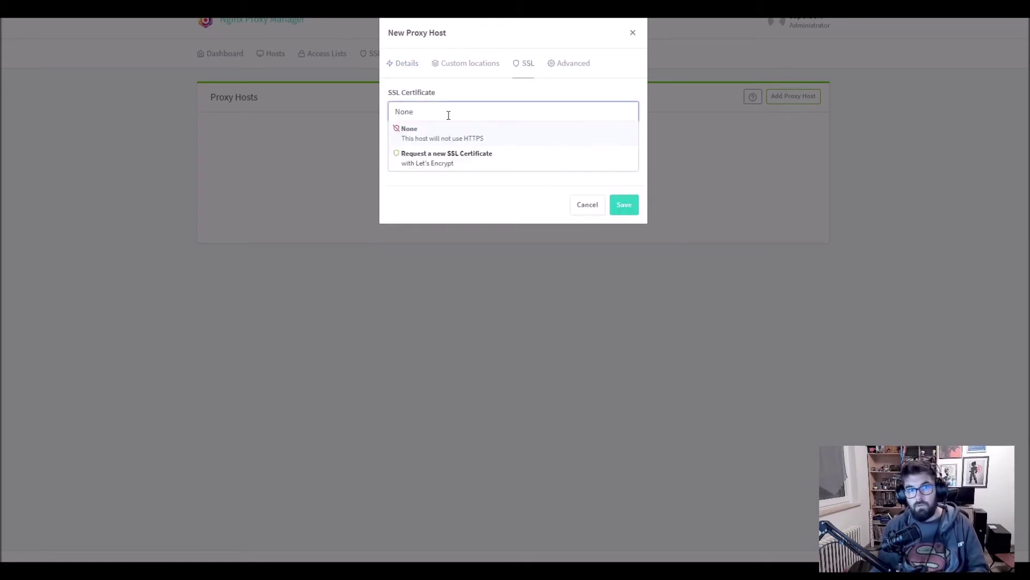
pyautogui.click(452, 158)
pyautogui.click(397, 136)
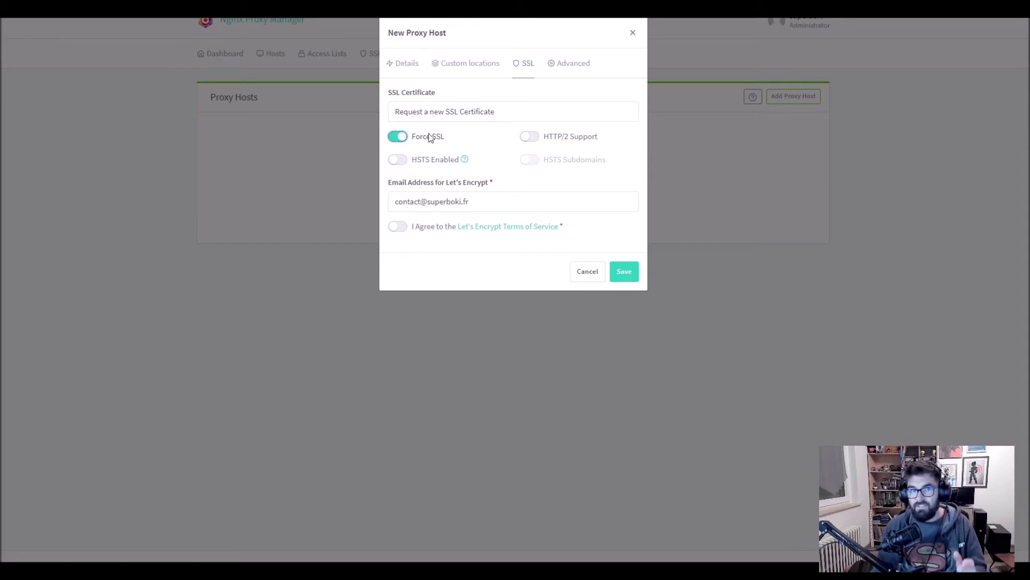
pyautogui.moveTo(391, 202); pyautogui.dragTo(487, 202)
pyautogui.click(486, 202)
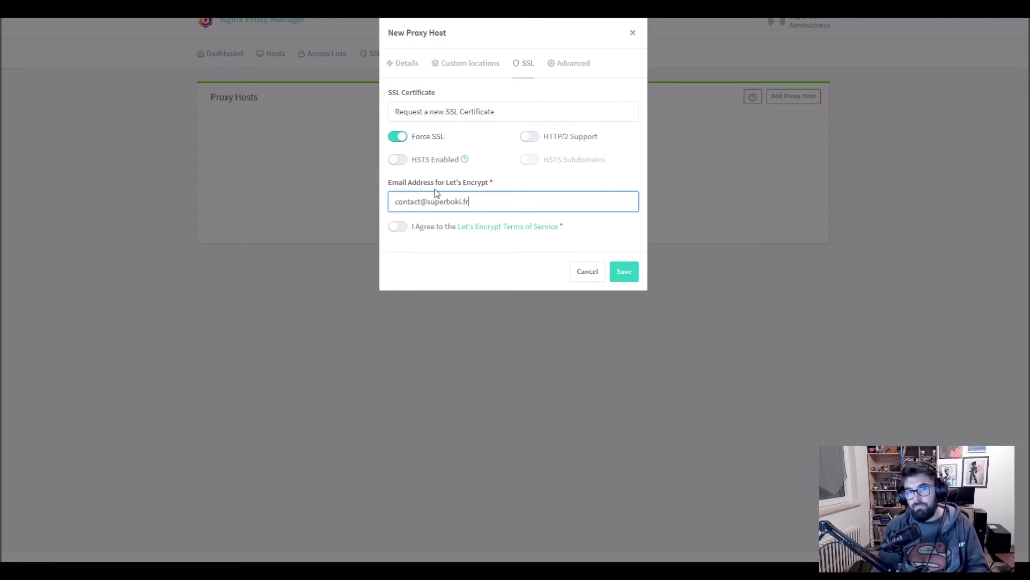
# Agree to the Let's Encrypt terms, save the host, and open cloudcmd.superboki-lab.fr (502 Bad Gateway).
pyautogui.click(399, 227)
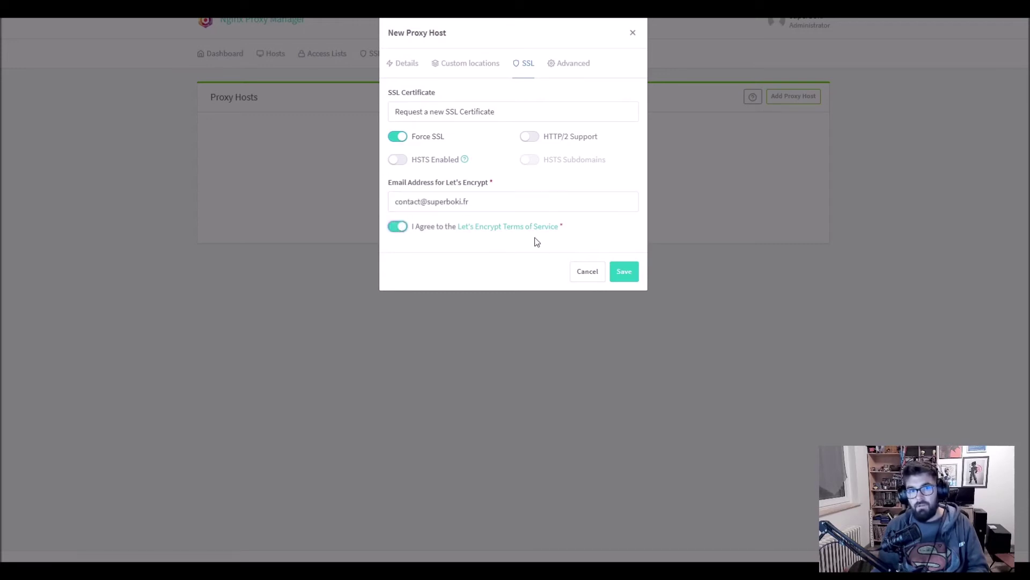
pyautogui.click(624, 272)
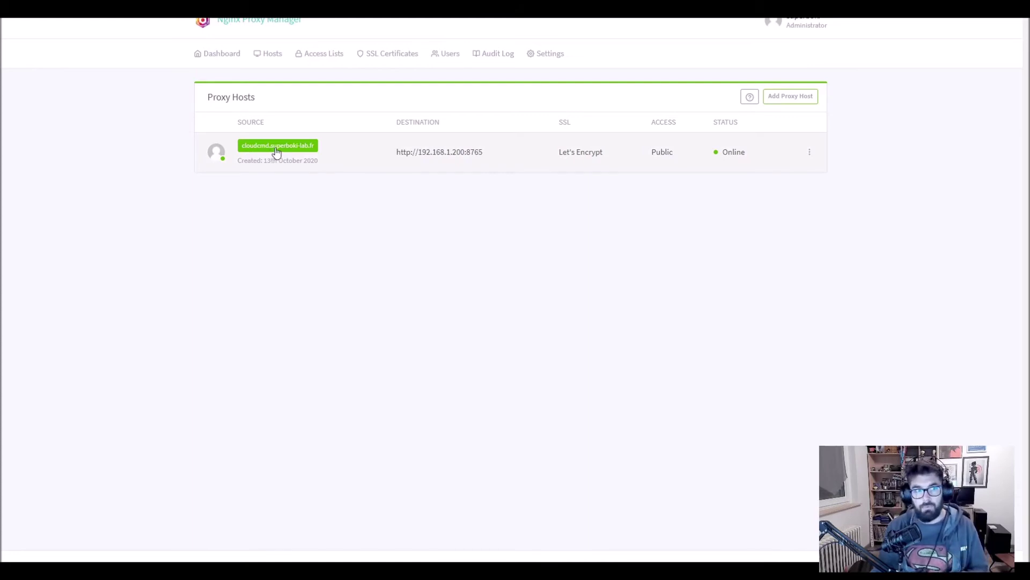
pyautogui.click(276, 147)
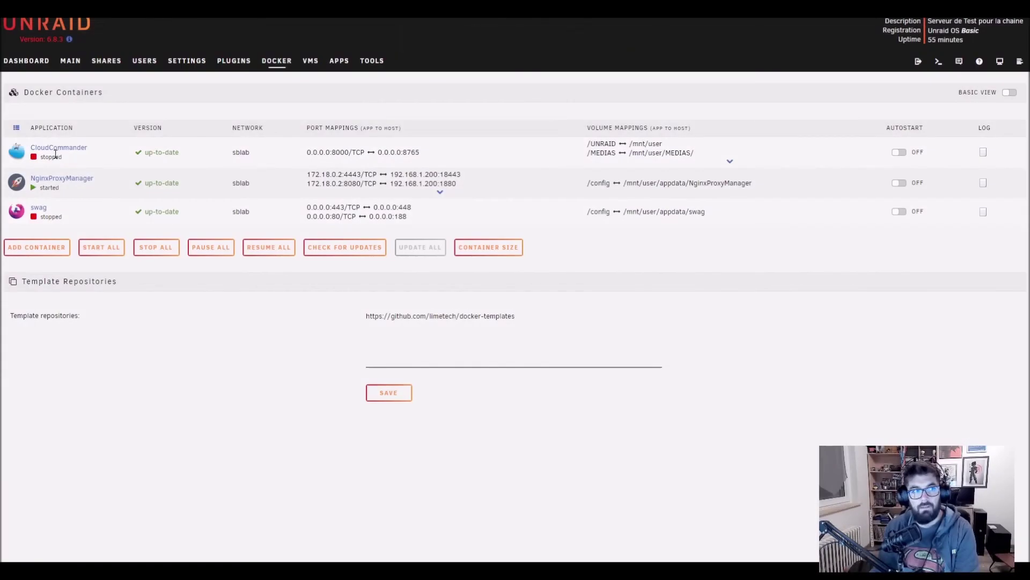
# Start the stopped CloudCommander container in Unraid, then go back to the cloudcmd.superboki-lab.fr page.
pyautogui.click(17, 153)
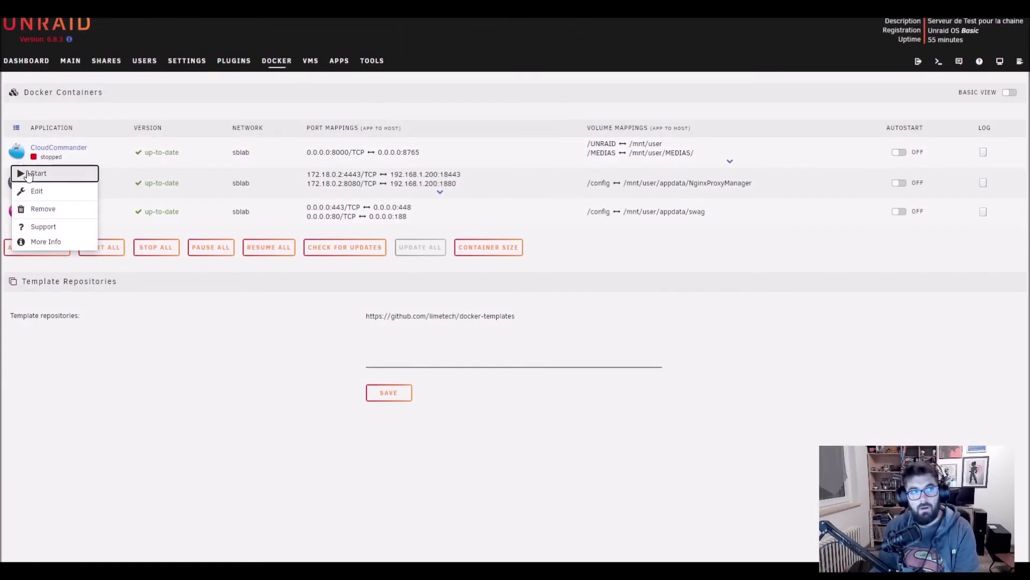
pyautogui.click(30, 173)
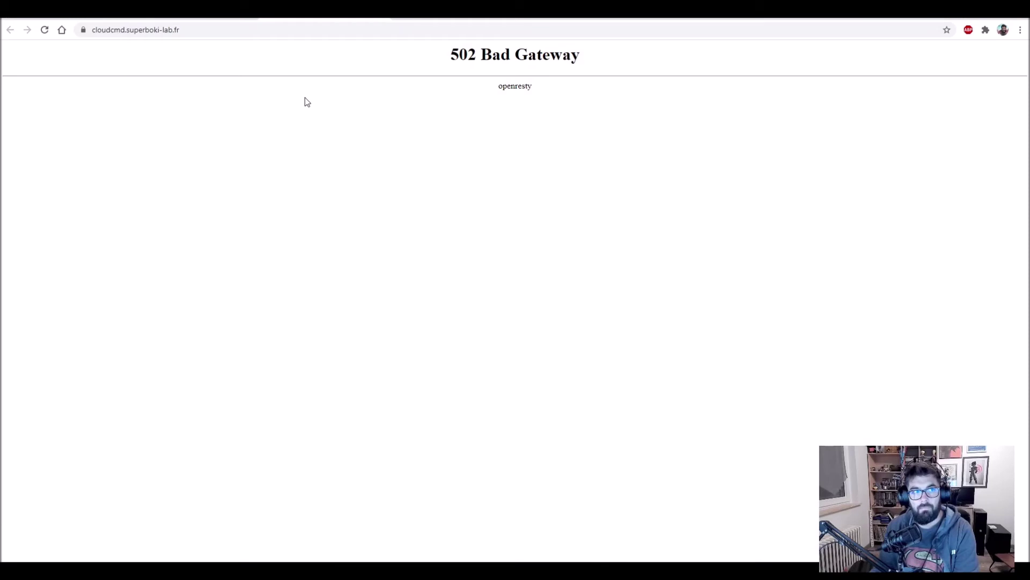
pyautogui.press('F11')
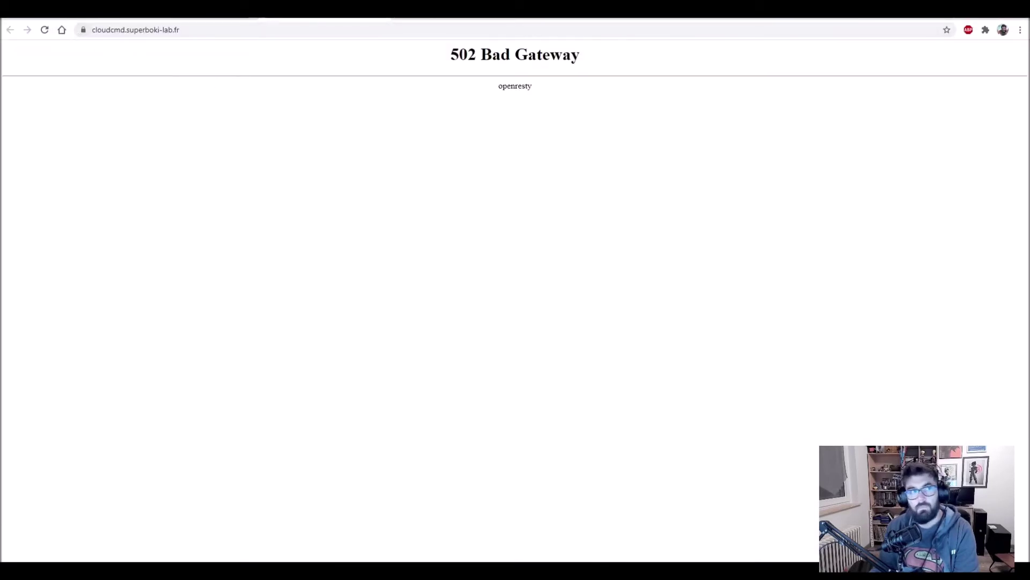
# Reload cloudcmd.superboki-lab.fr and verify its Let's Encrypt certificate is valid.
pyautogui.click(45, 30)
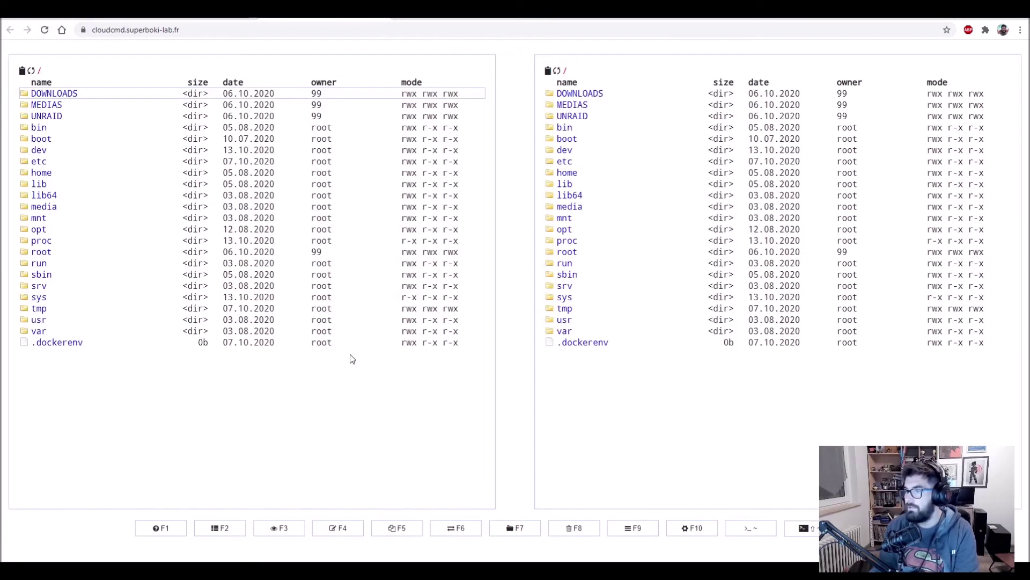
pyautogui.click(84, 29)
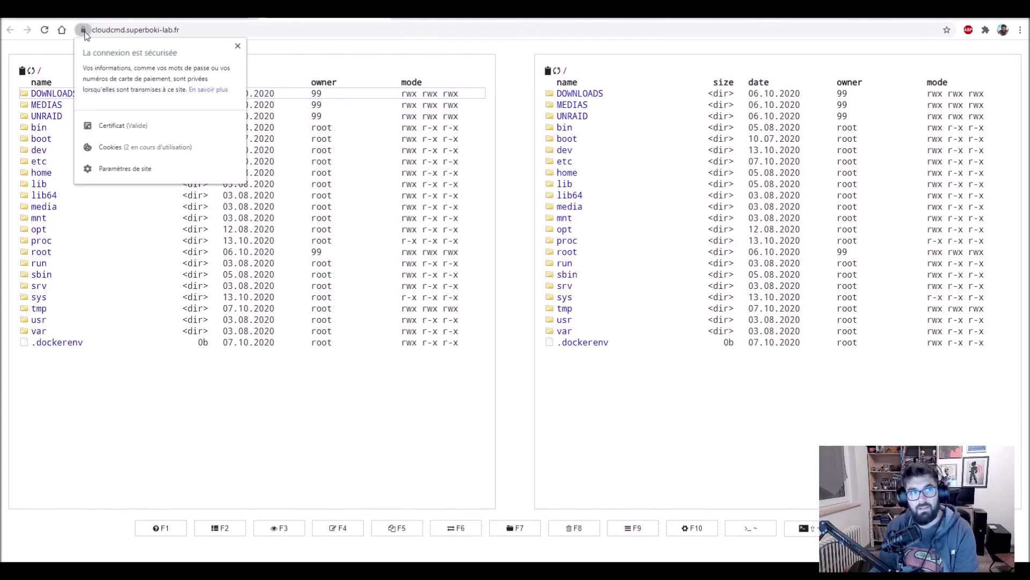
pyautogui.click(119, 126)
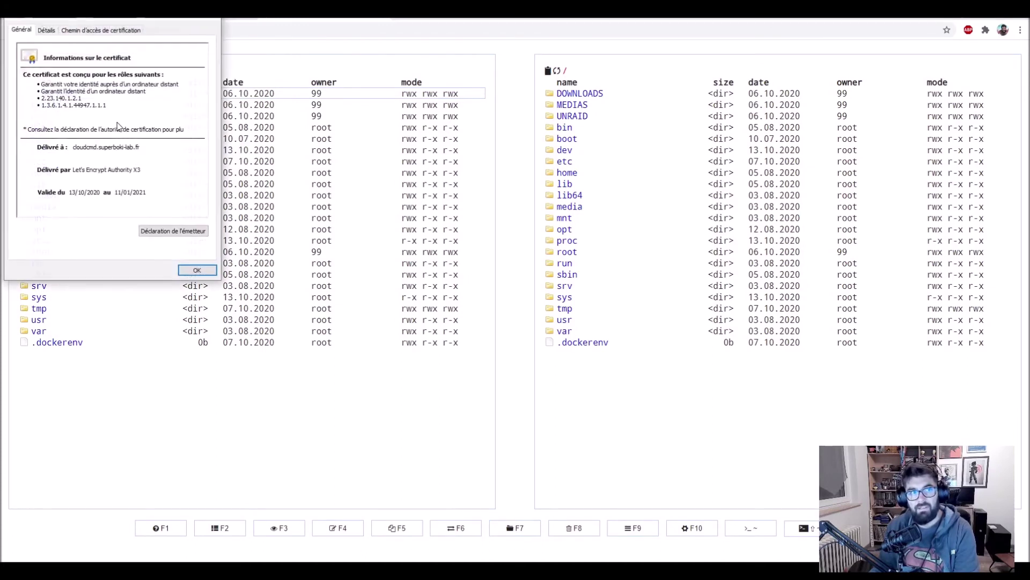
pyautogui.click(189, 270)
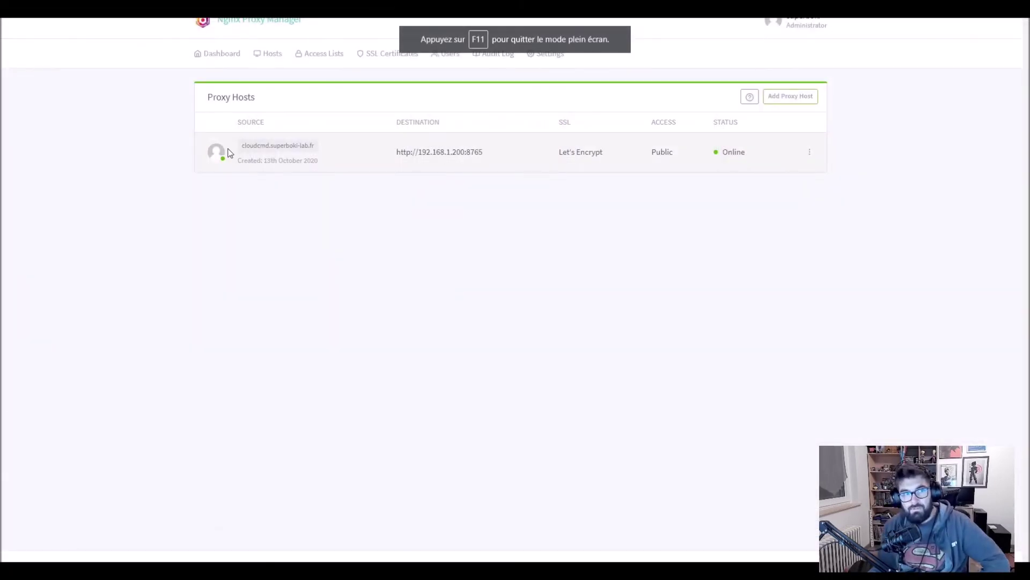
# Open the cloudcmd proxy host for editing on its Advanced settings.
pyautogui.click(810, 157)
pyautogui.click(739, 171)
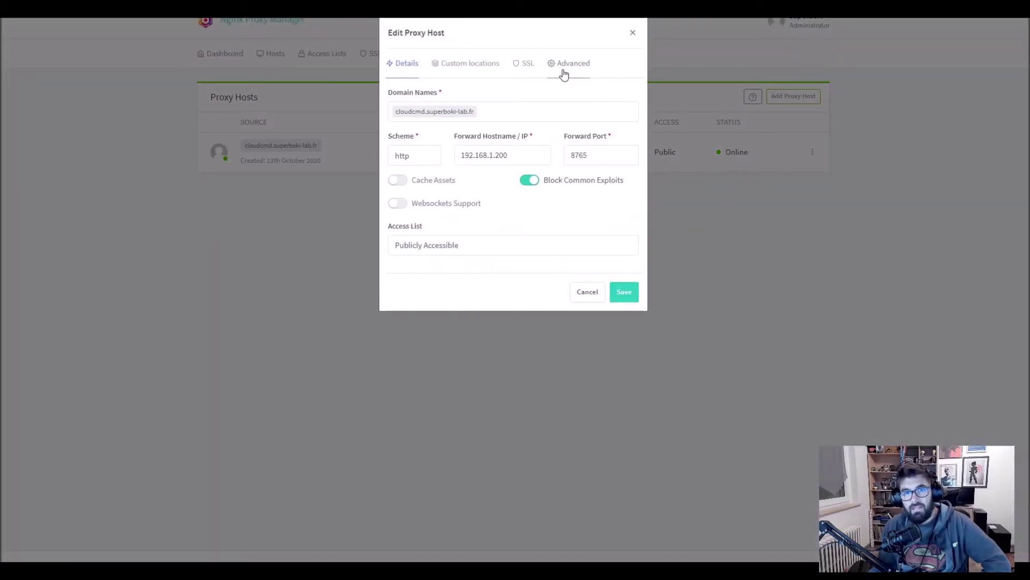
pyautogui.click(564, 74)
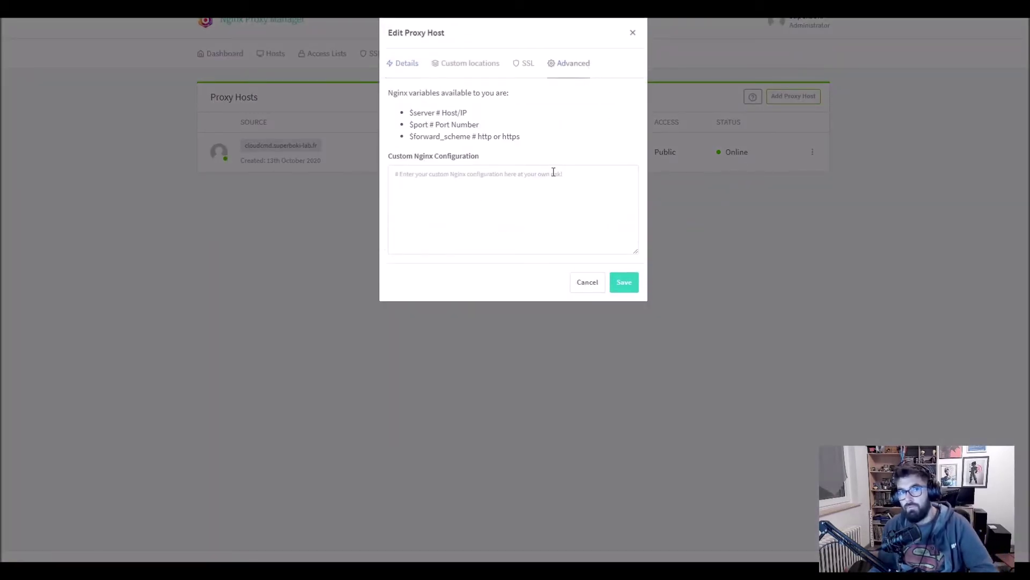
# Paste auth_basic lines using /config/nginx/.htpasswd into Custom Nginx Configuration and save.
pyautogui.click(429, 182)
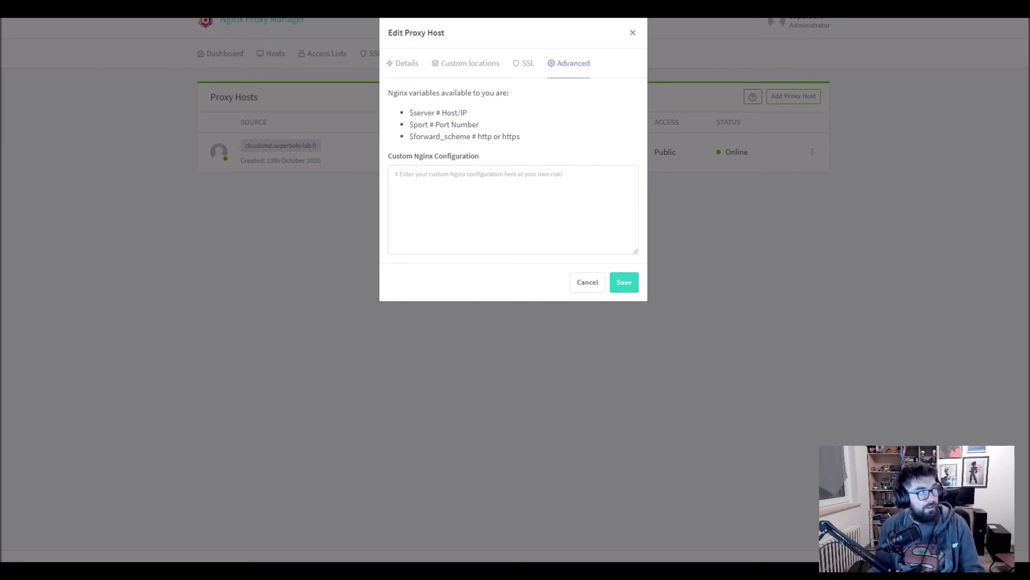
pyautogui.click(590, 206)
pyautogui.write('auth_basic "Restricted Content"; auth_basic_user_file /config/nginx/.htpasswd;')
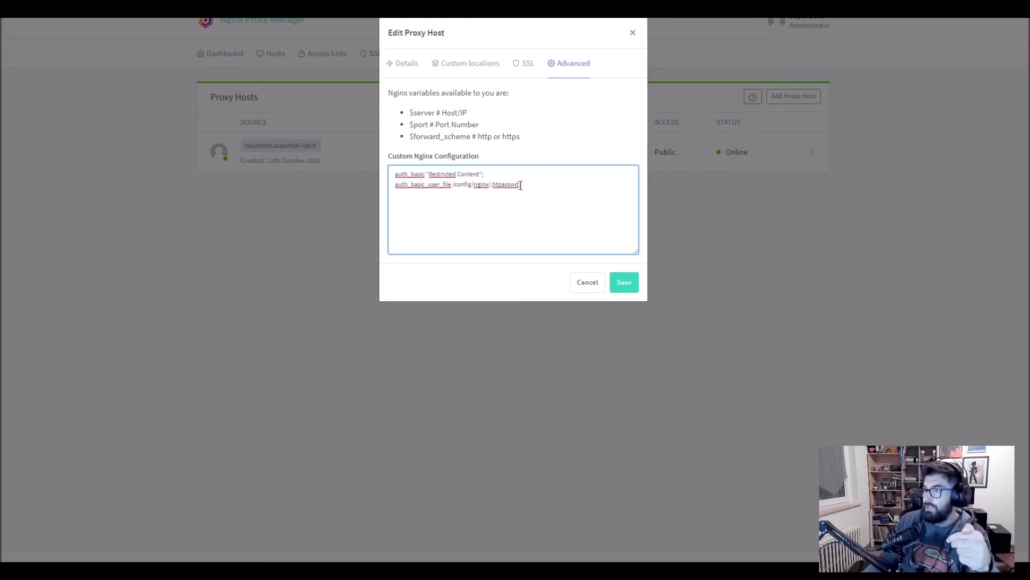
pyautogui.moveTo(494, 184); pyautogui.dragTo(519, 184)
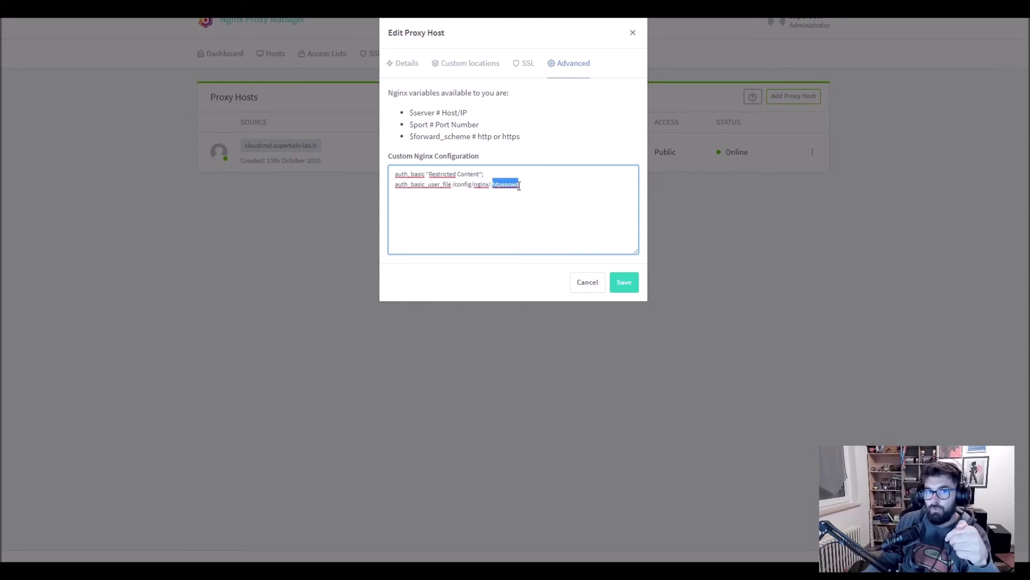
pyautogui.click(540, 207)
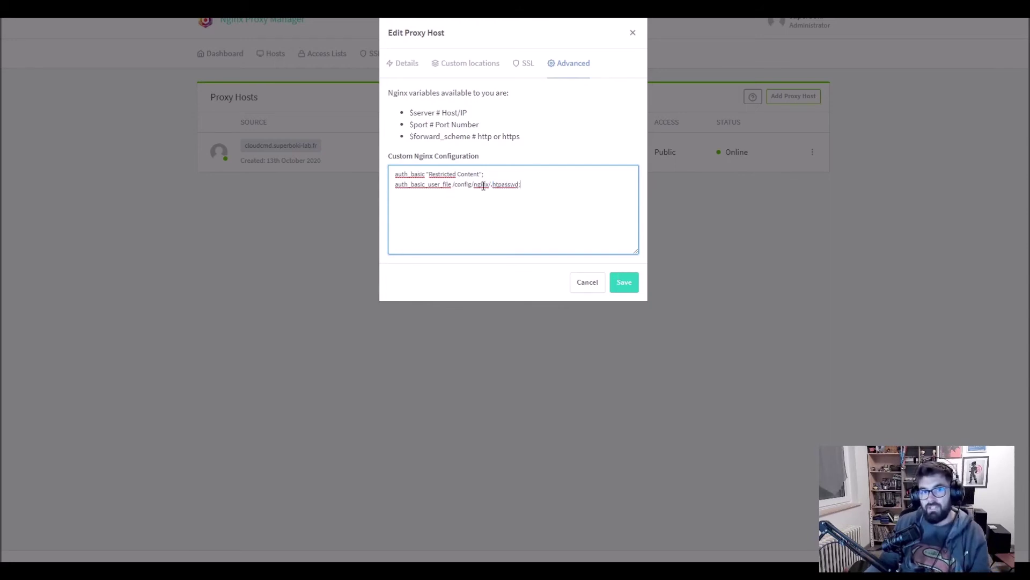
pyautogui.click(625, 283)
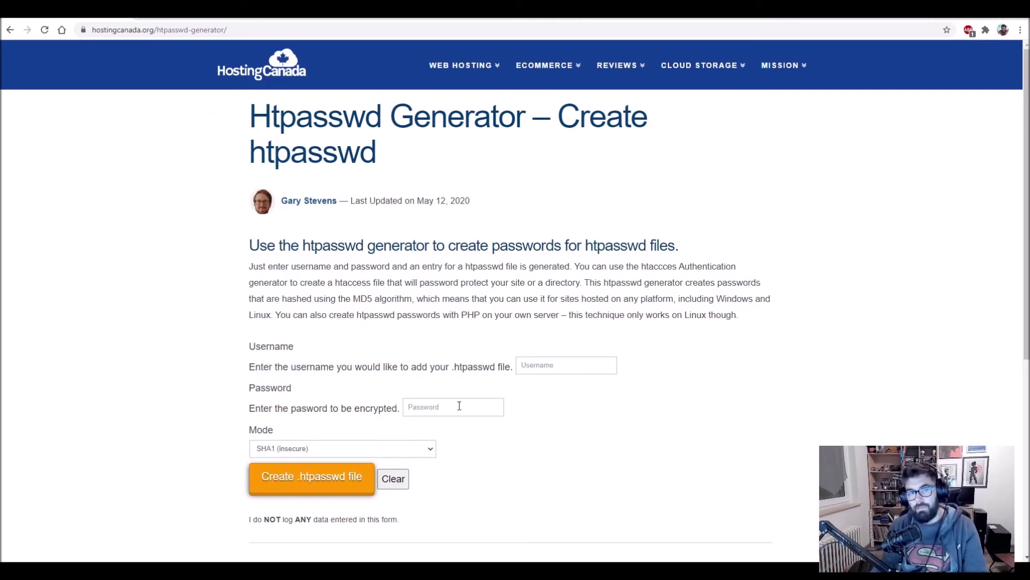
# Generate a Bcrypt (Apache v2.4+) htpasswd entry for the login credentials and select the line to copy.
pyautogui.click(400, 450)
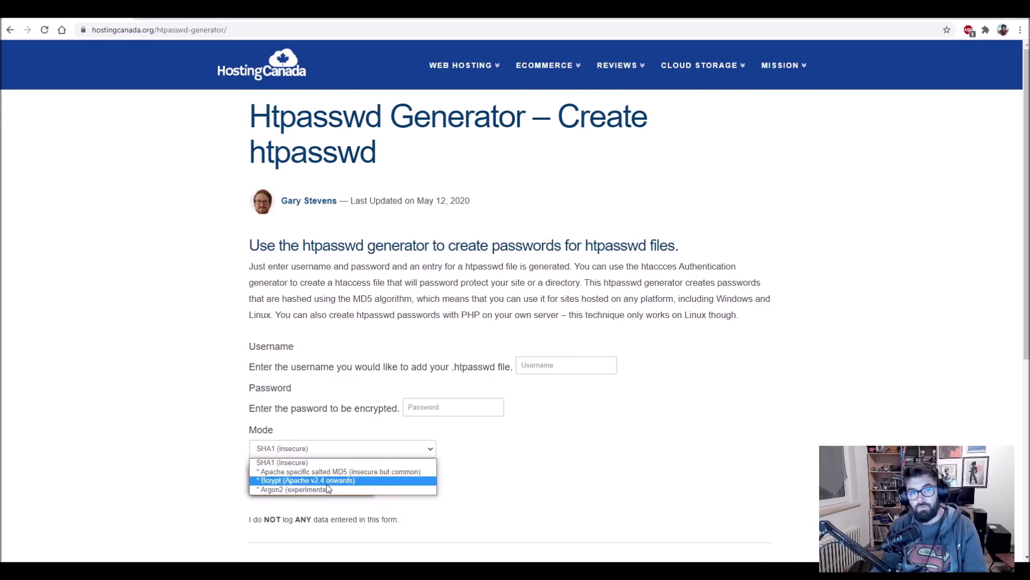
pyautogui.click(695, 467)
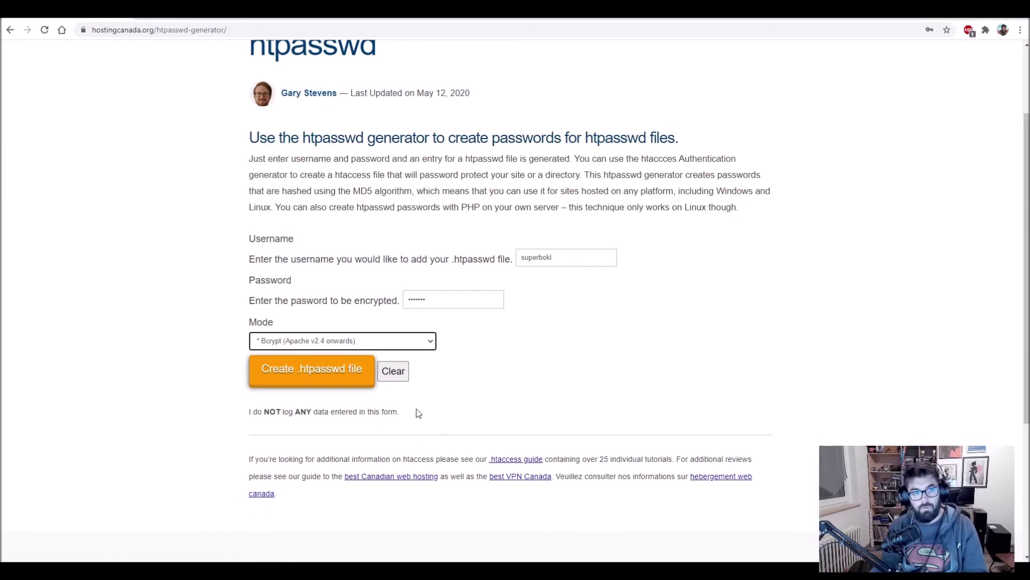
pyautogui.click(316, 380)
pyautogui.click(316, 380)
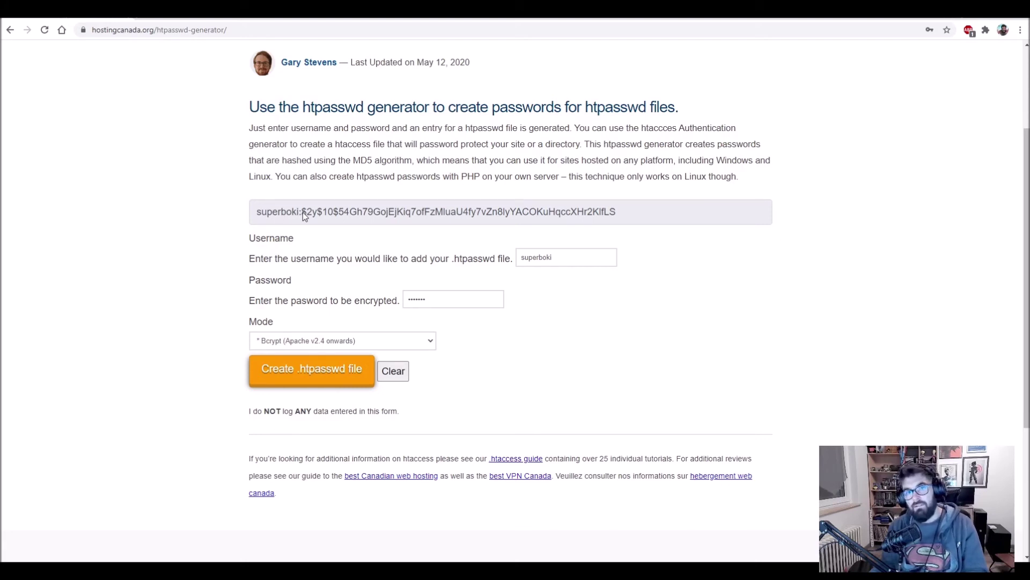
pyautogui.click(395, 212)
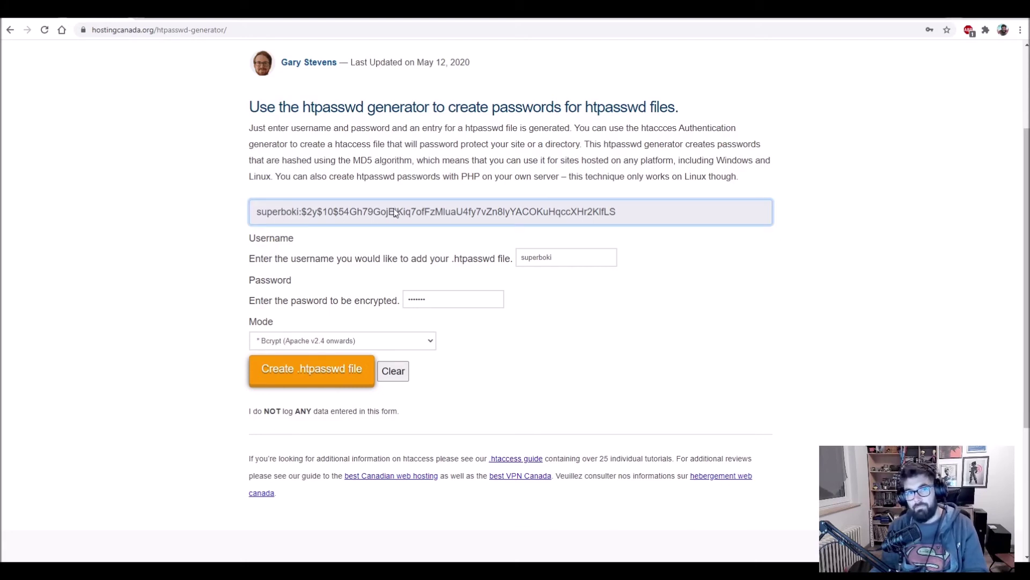
pyautogui.doubleClick(394, 212)
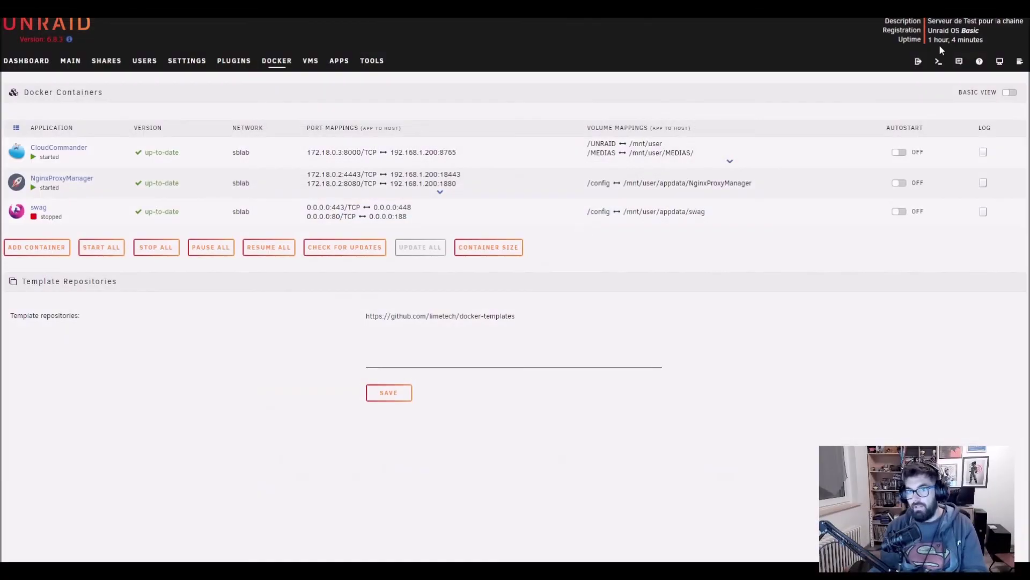
pyautogui.click(939, 61)
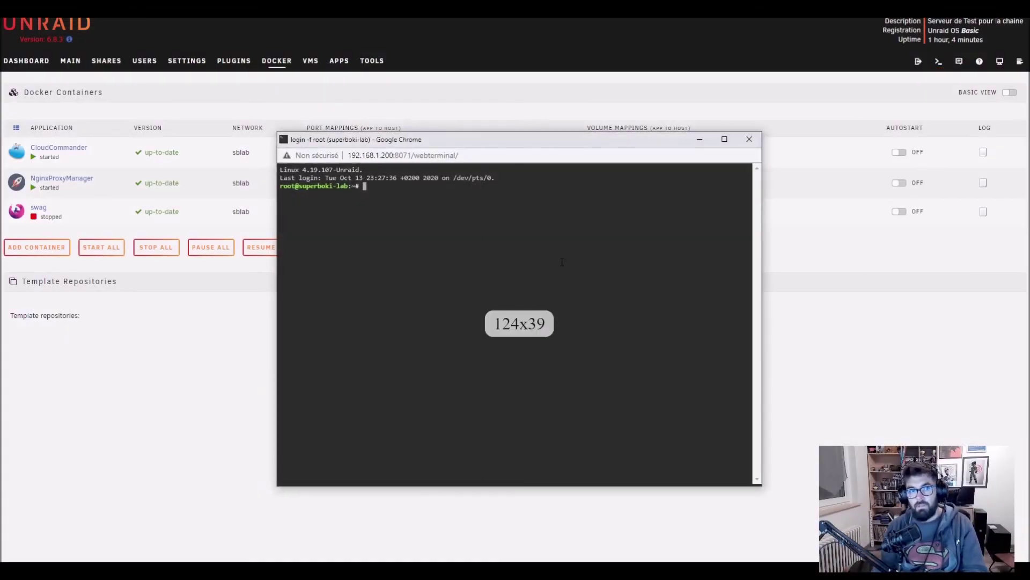
# Change into /mnt/user/appdata/NginxProxyManager/nginx in the Unraid terminal.
pyautogui.write('cd /mng/')
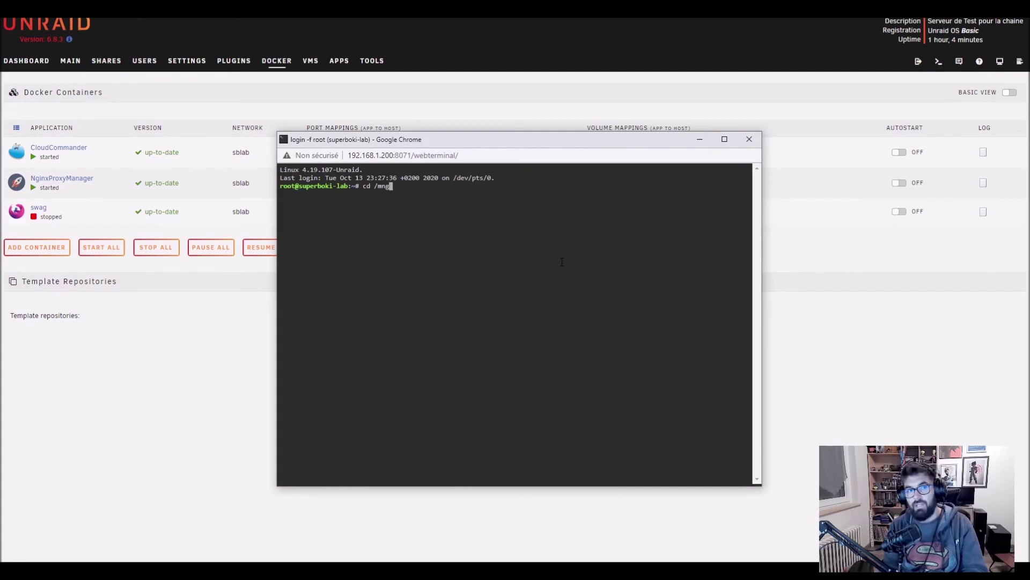
pyautogui.press('BackSpace')
pyautogui.press('BackSpace')
pyautogui.write('t/')
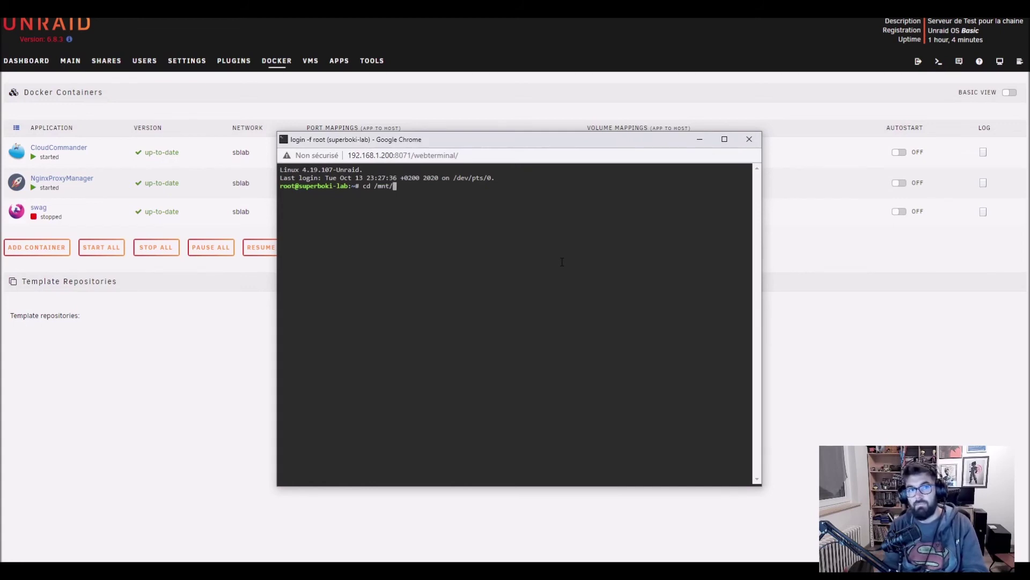
pyautogui.write('user/appdata/')
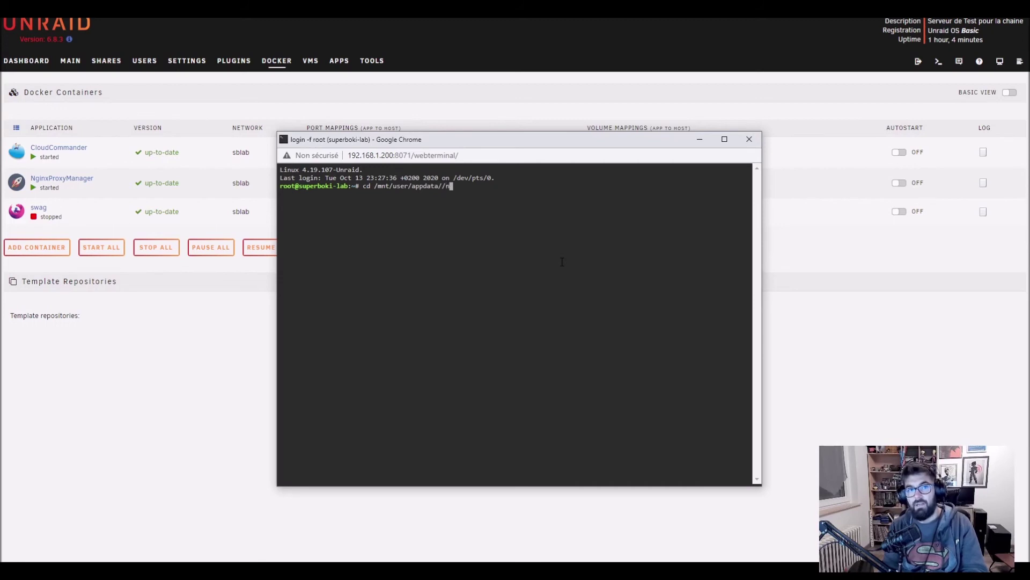
pyautogui.write('Ng')
pyautogui.press('Tab')
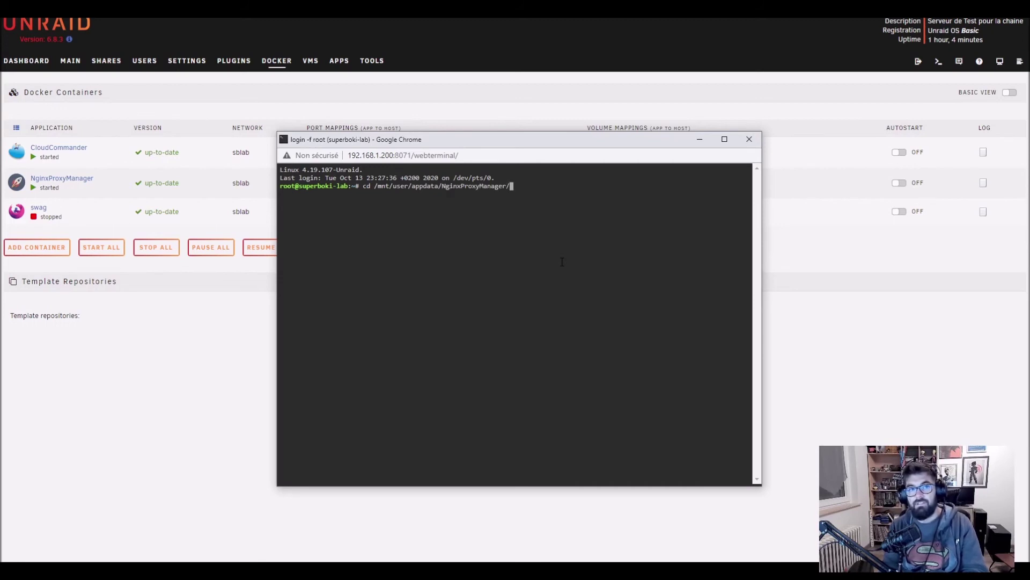
pyautogui.press('Return')
pyautogui.write('ls')
pyautogui.press('Return')
pyautogui.write('c')
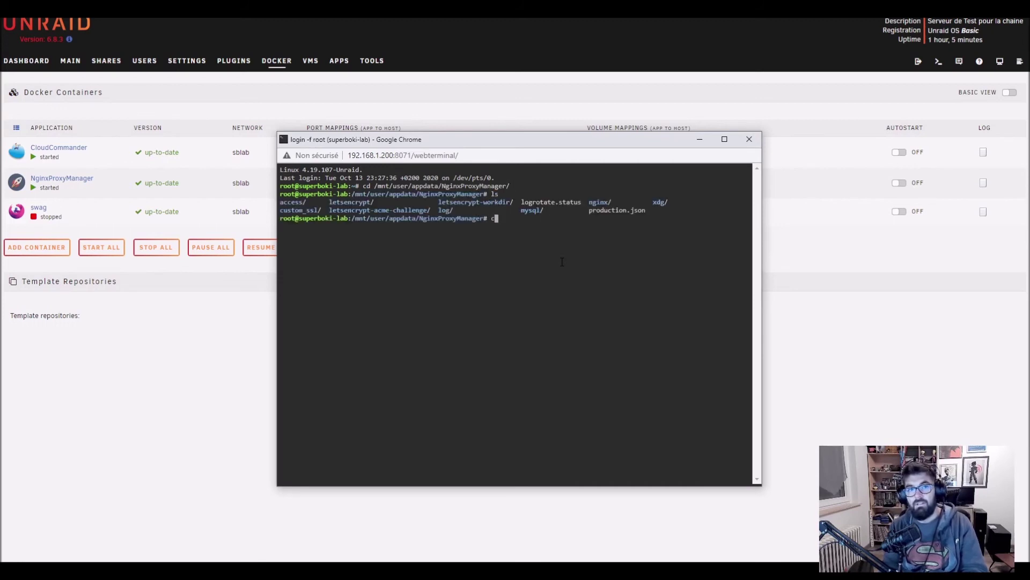
pyautogui.write('d ng')
pyautogui.press('Tab')
pyautogui.press('Return')
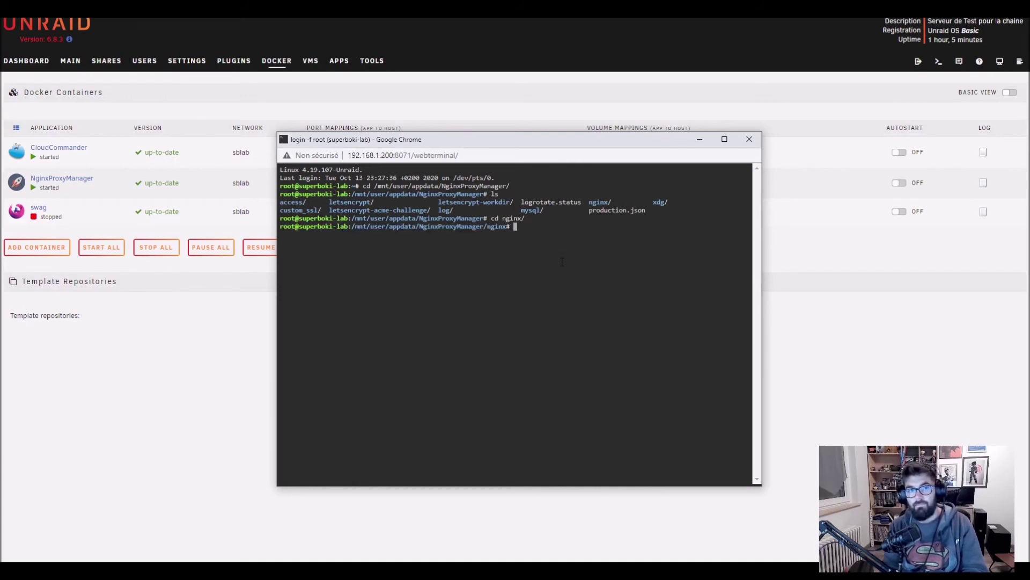
# Create .htpasswd with nano, paste the Bcrypt line, save it, and close the terminal.
pyautogui.write('nano .htpasswd')
pyautogui.press('Return')
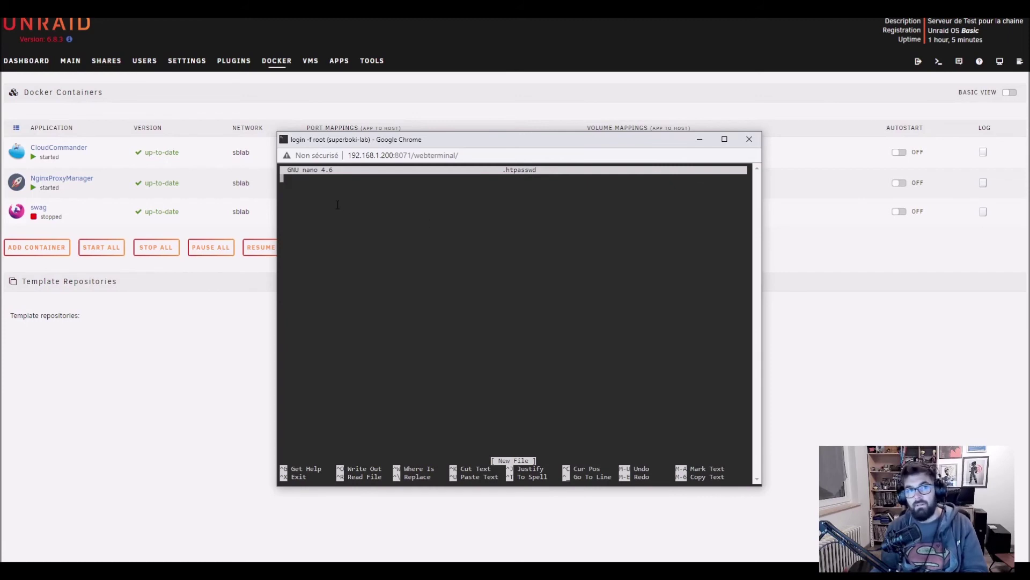
pyautogui.rightClick(316, 193)
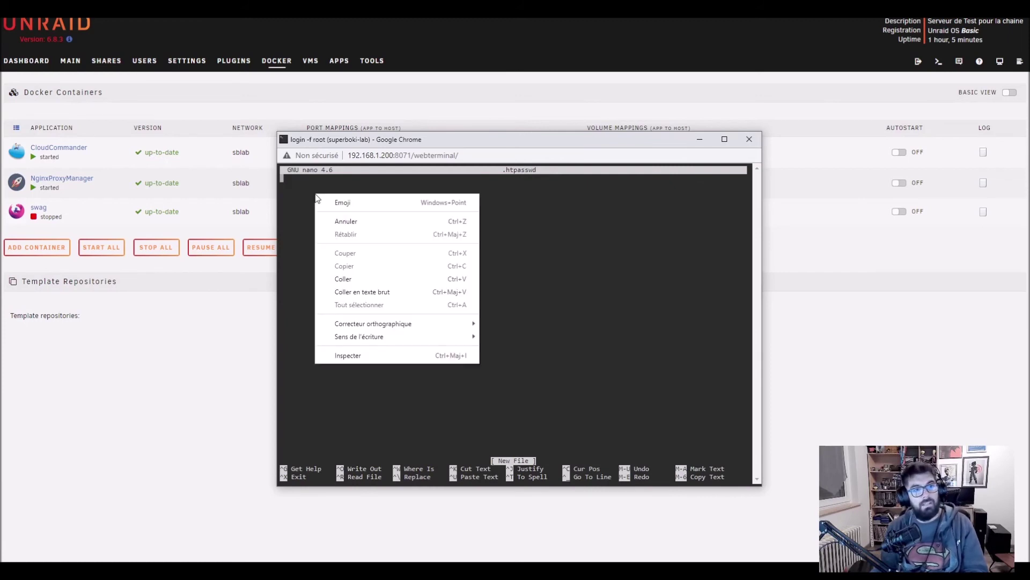
pyautogui.click(351, 282)
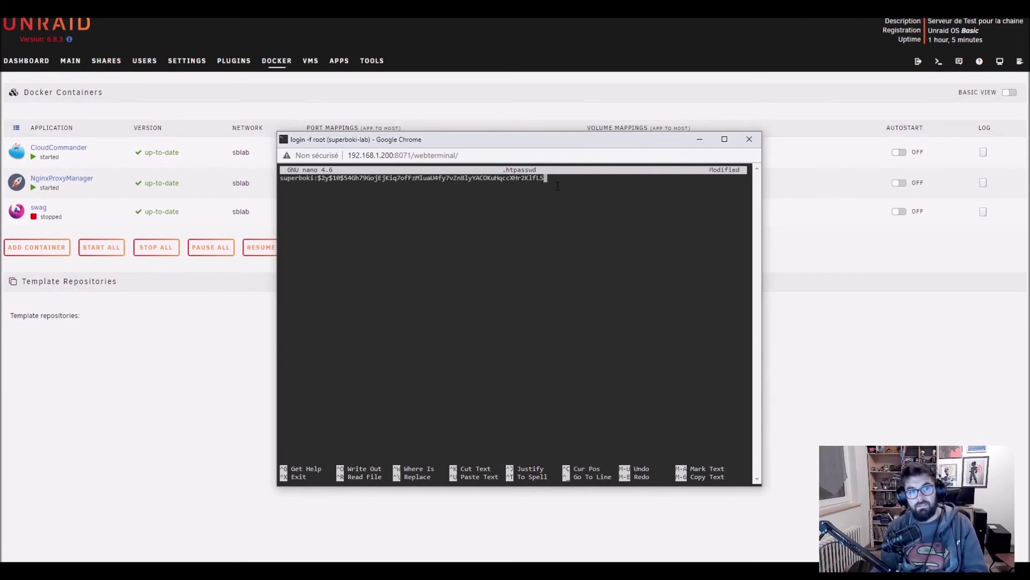
pyautogui.hotkey('ctrl', 'x')
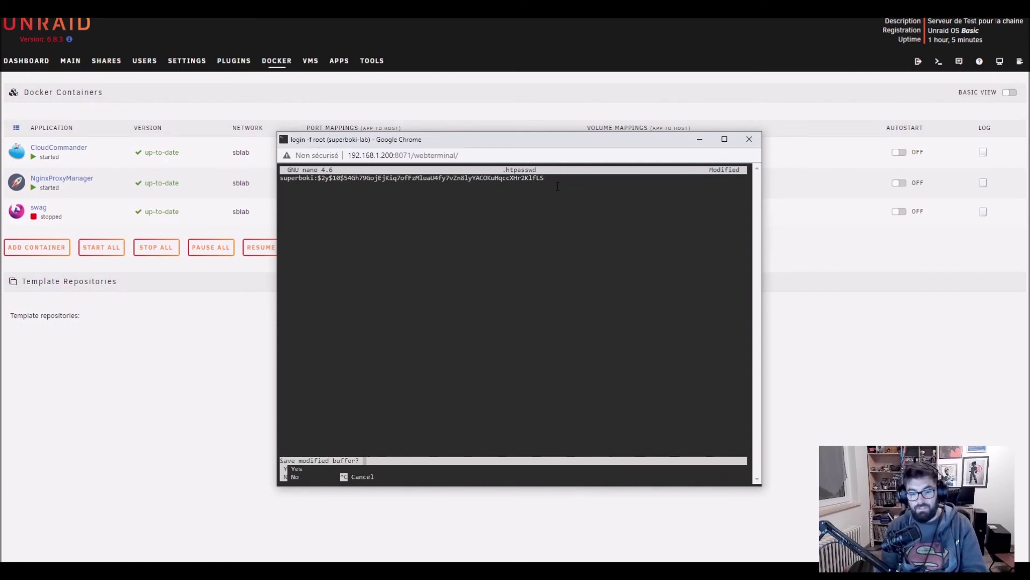
pyautogui.press('y')
pyautogui.press('Return')
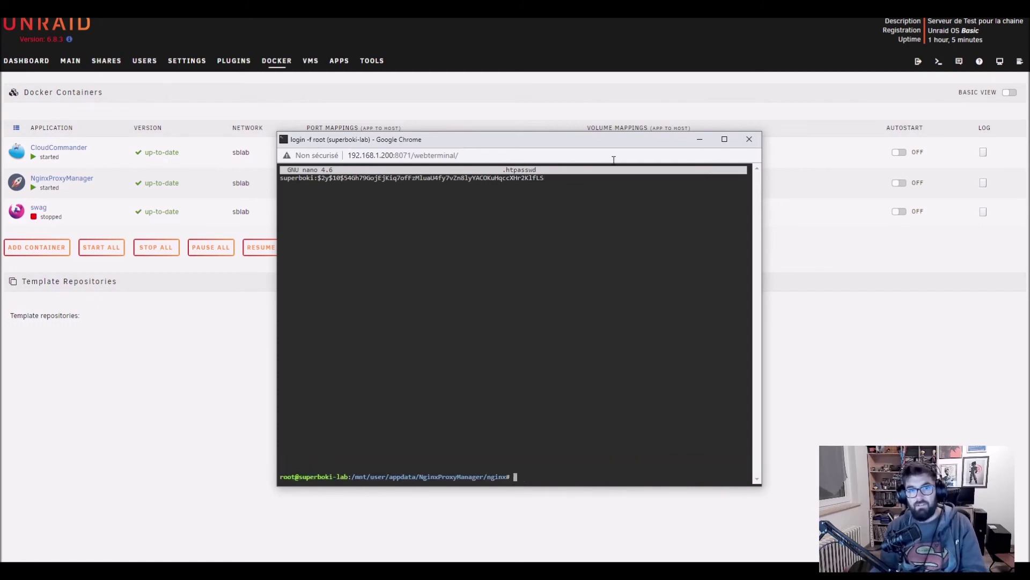
pyautogui.click(749, 139)
pyautogui.click(577, 226)
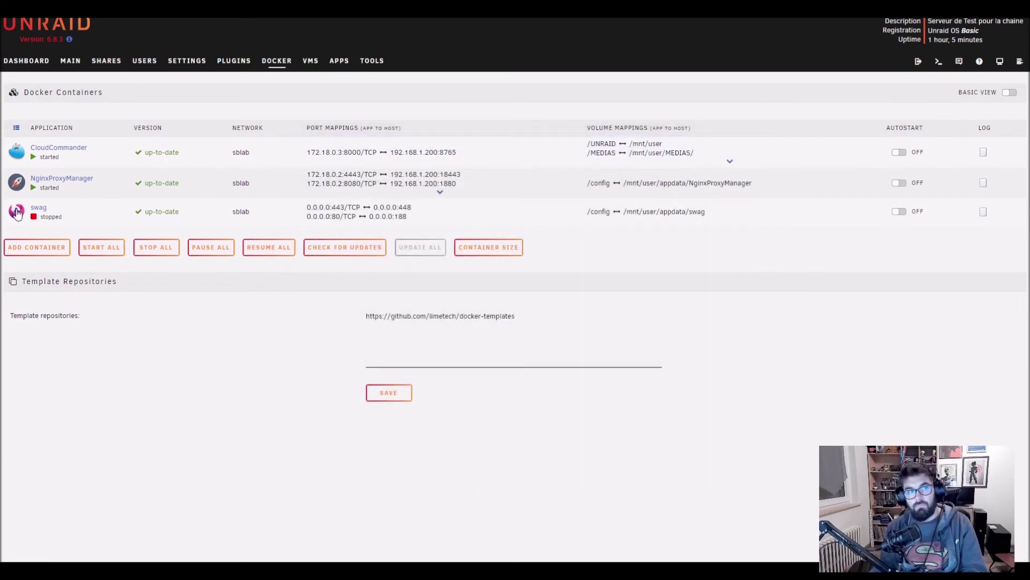
# Restart the NginxProxyManager container from Unraid's Docker tab.
pyautogui.click(17, 183)
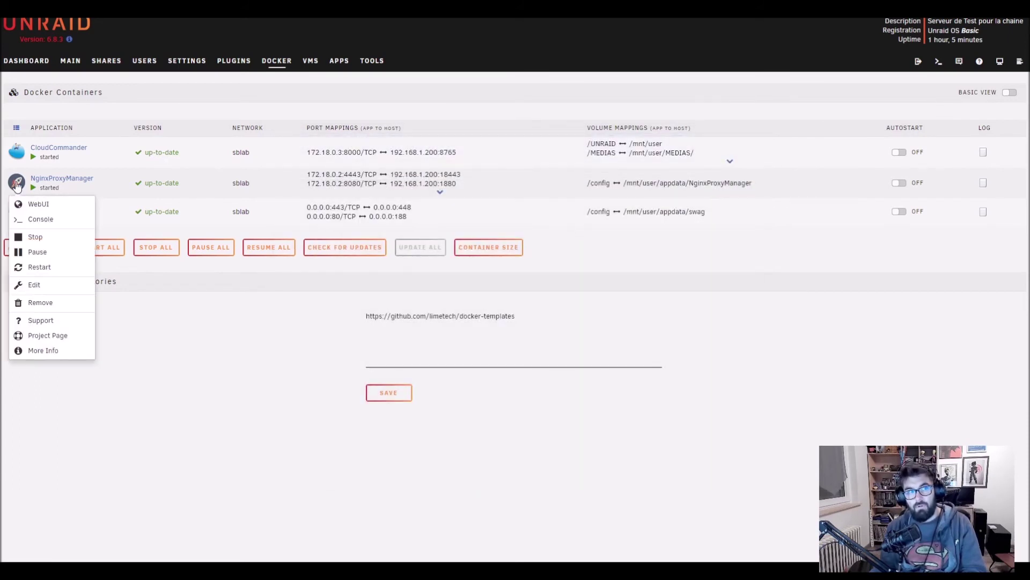
pyautogui.click(40, 268)
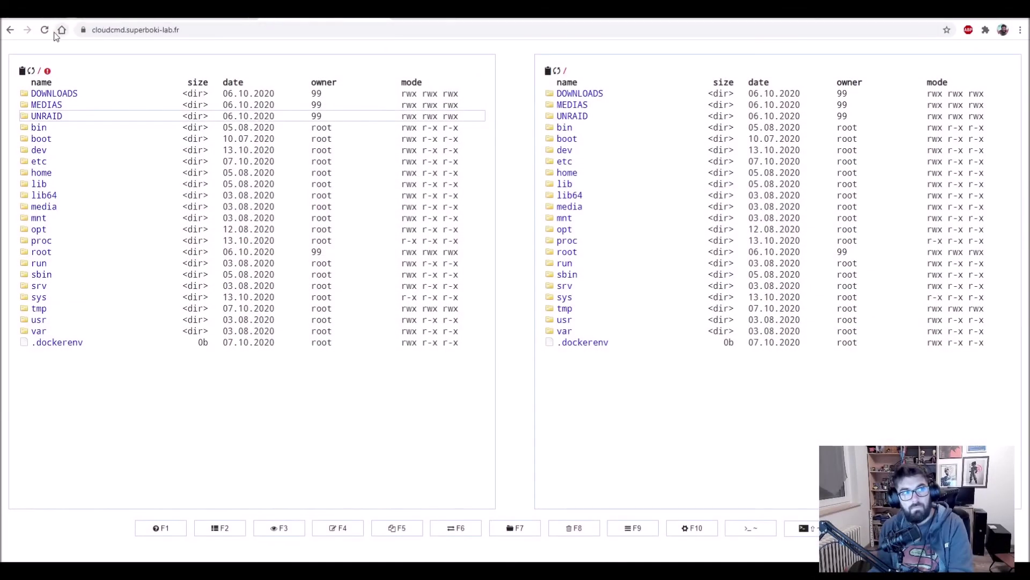
# Reload the cloudcmd page, sign in with the basic-auth username and password, and dismiss the save-password prompt.
pyautogui.click(46, 30)
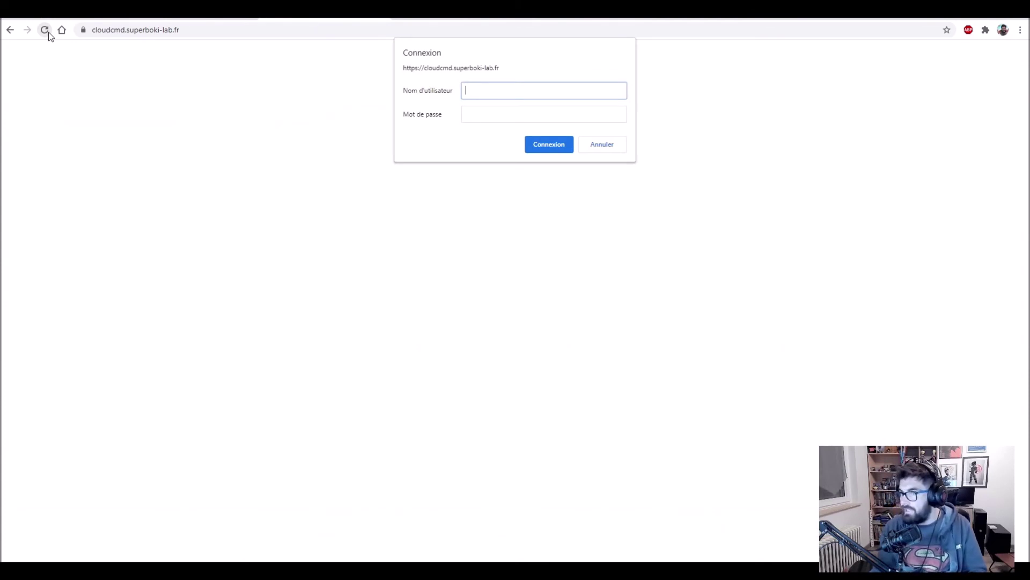
pyautogui.write('superboki')
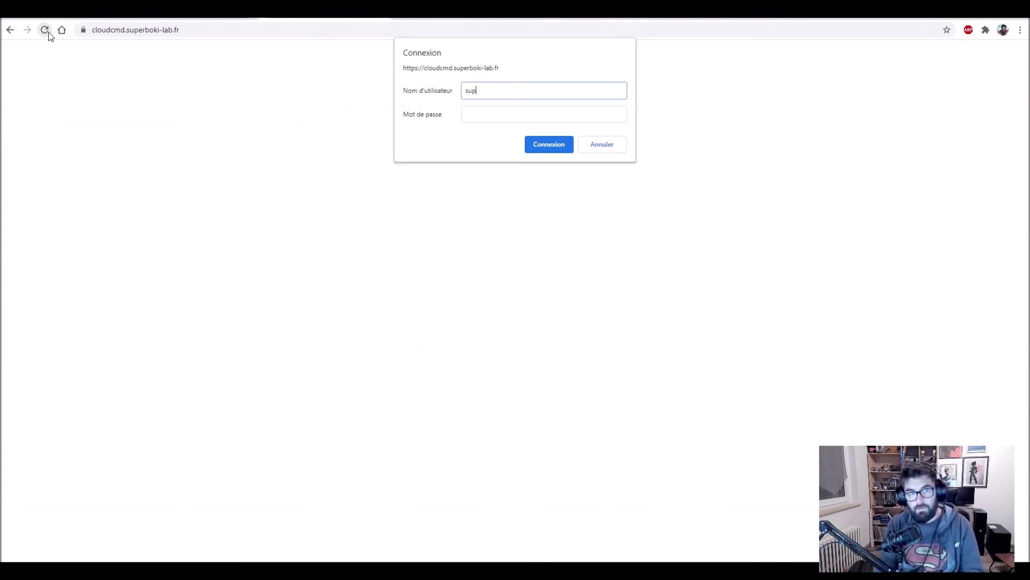
pyautogui.press('Tab')
pyautogui.write('•••••••')
pyautogui.press('Return')
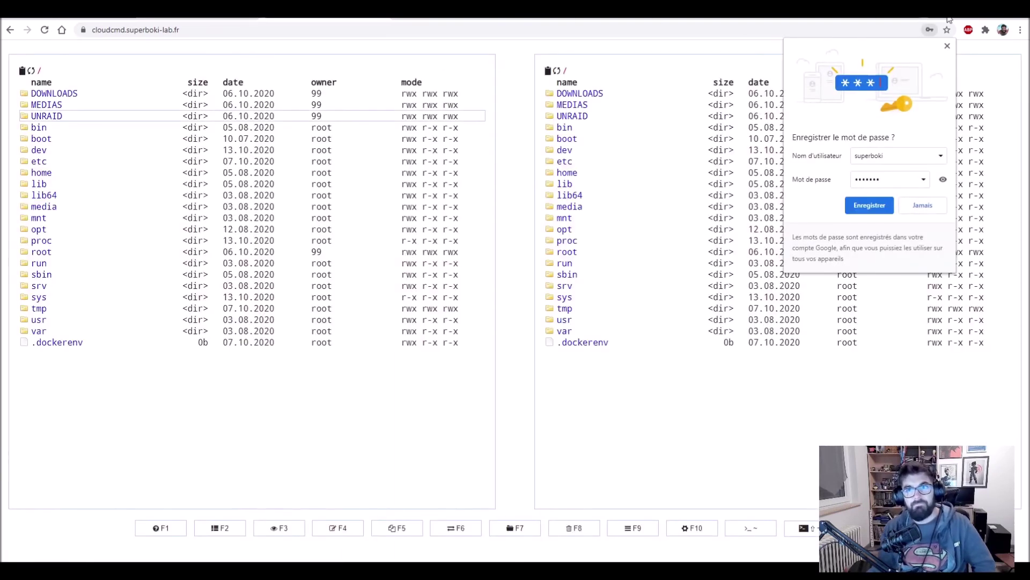
pyautogui.click(948, 46)
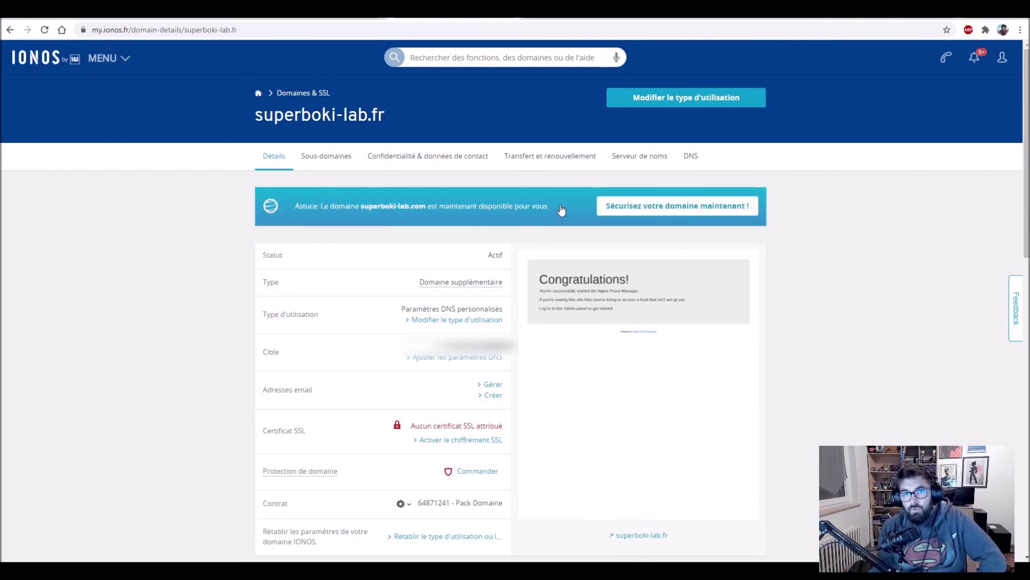
# Add a subdomain named exemple to superboki-lab.fr from the Sous-domaines list.
pyautogui.click(341, 168)
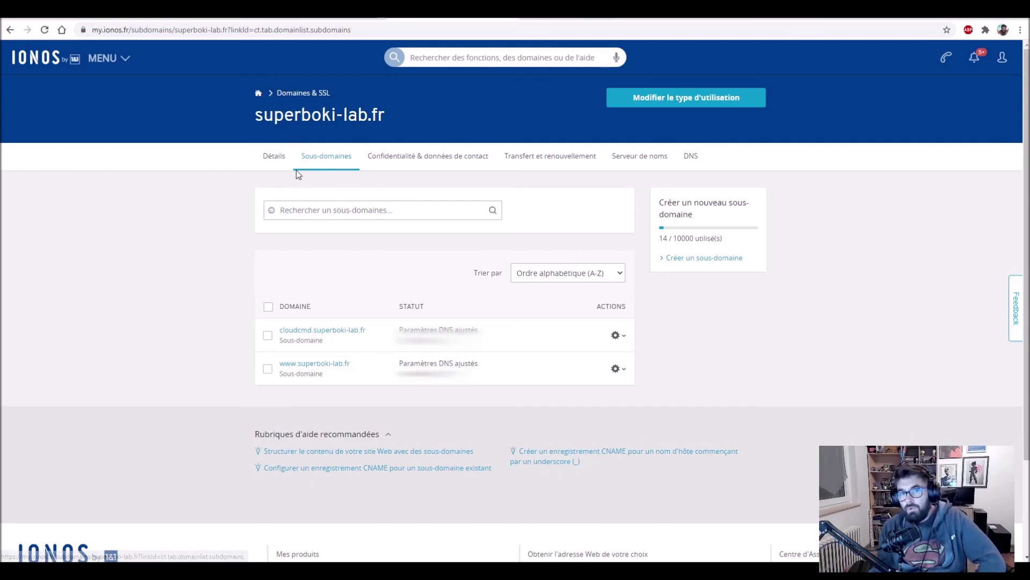
pyautogui.click(691, 258)
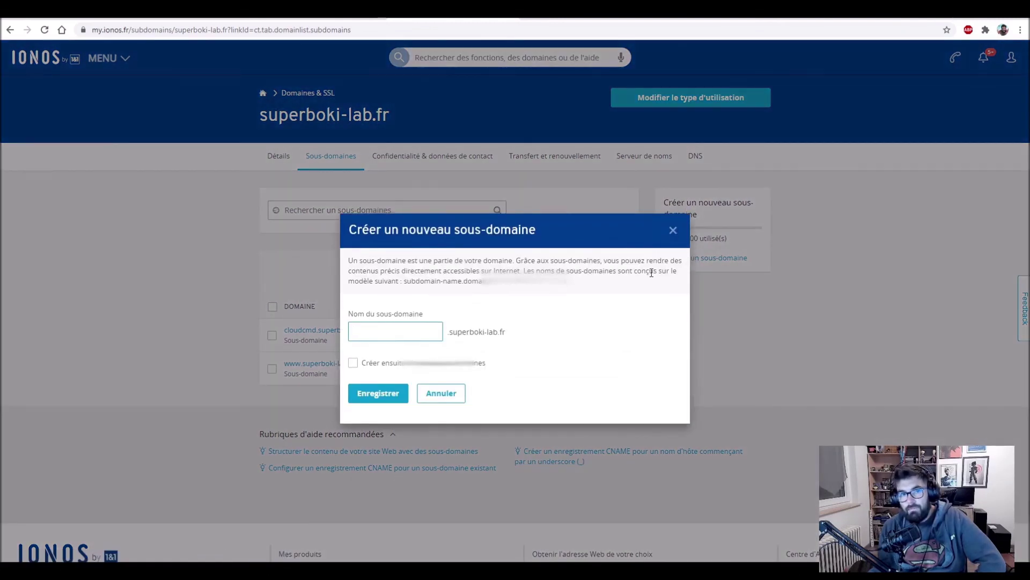
pyautogui.click(419, 337)
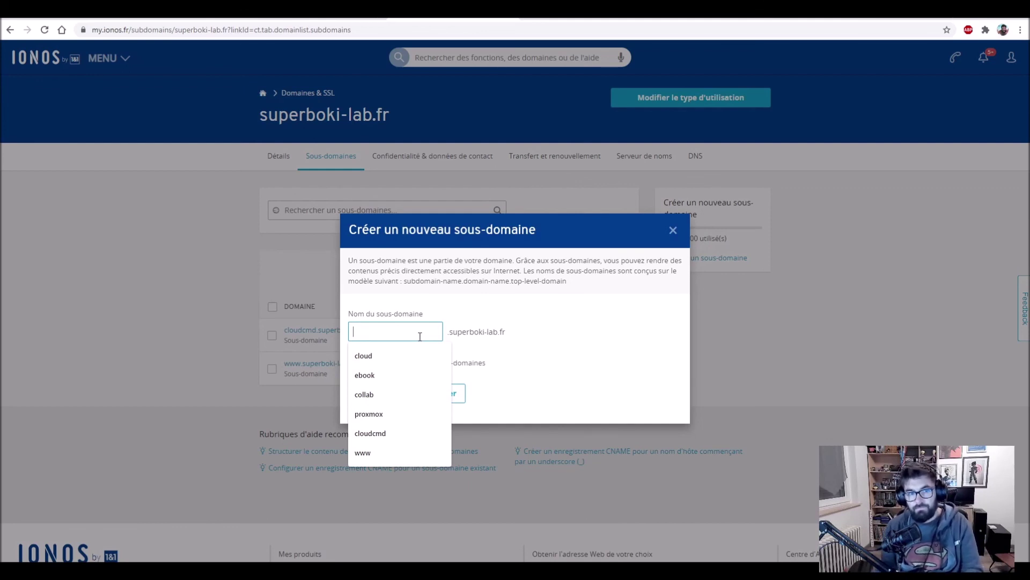
pyautogui.write('exemple')
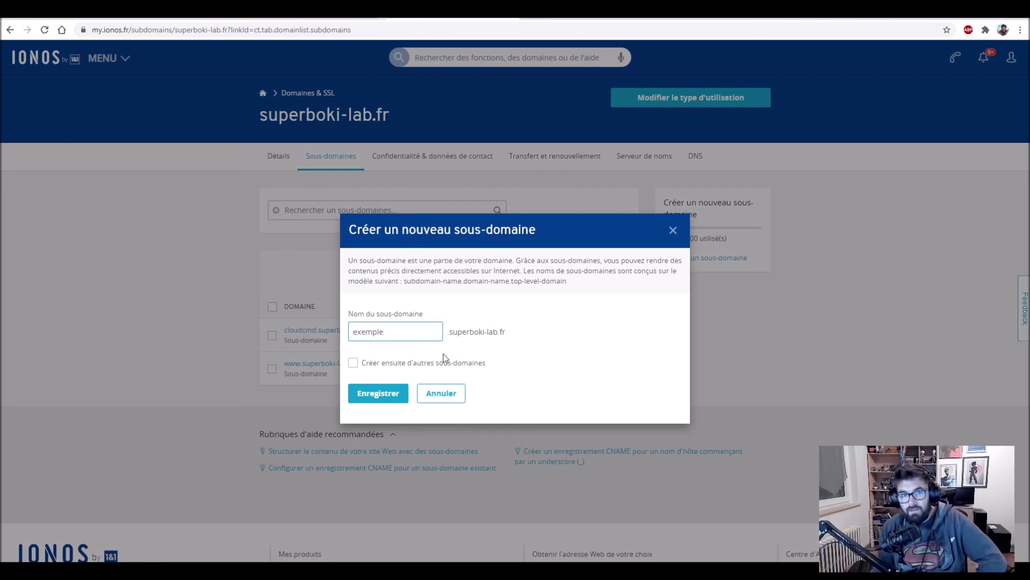
pyautogui.click(377, 393)
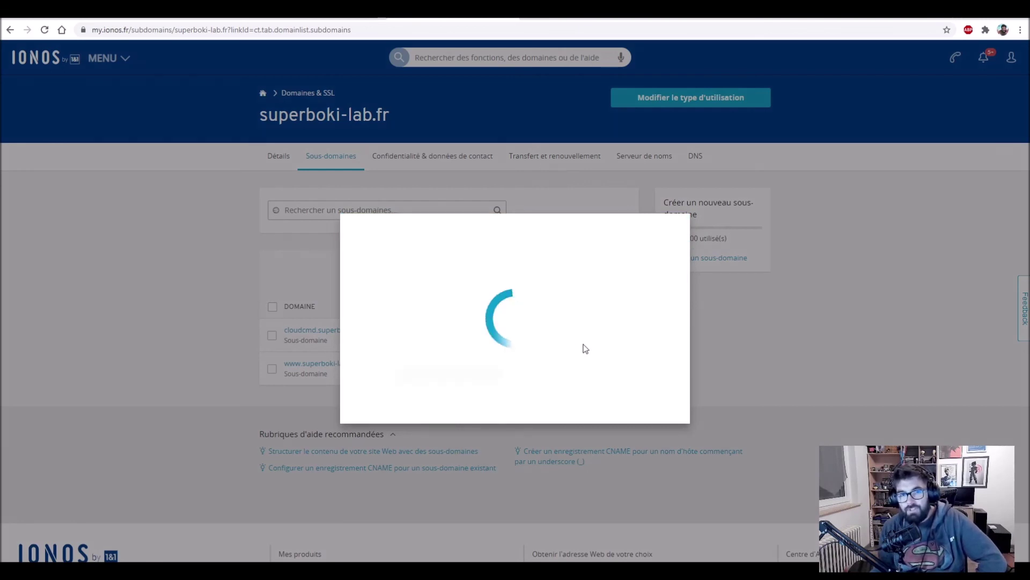